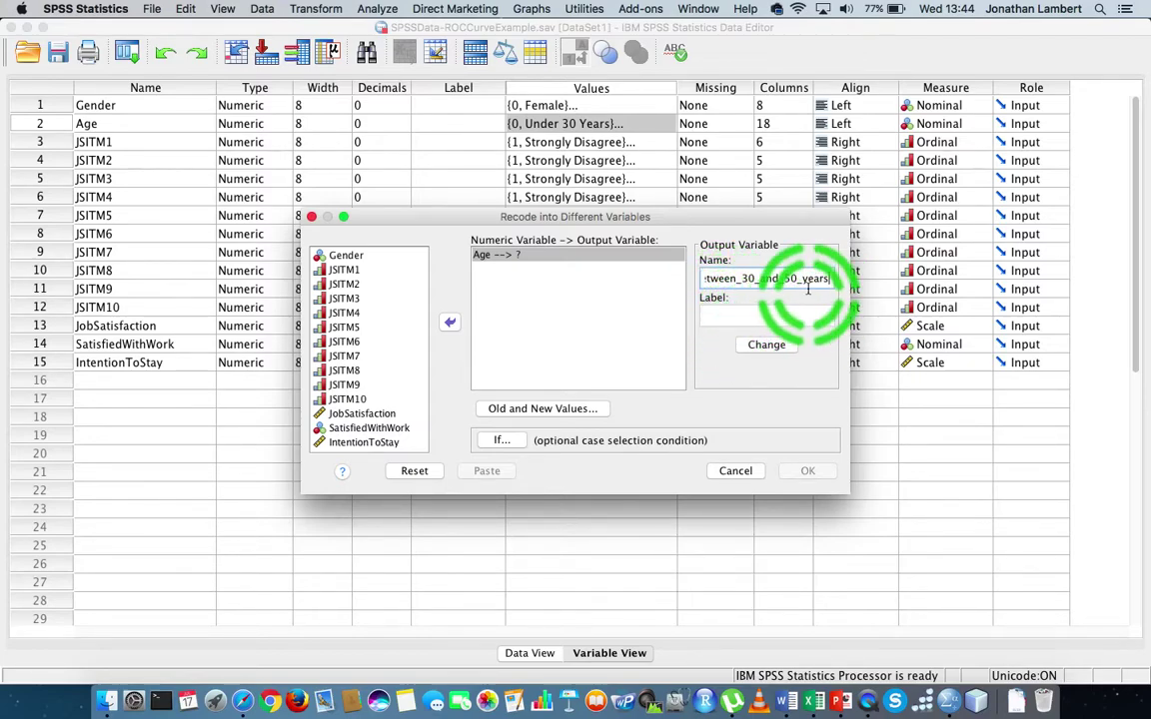
Name the output variable for Age as AgeDum1 and apply the name to the recode
{"action": "left_click", "coordinate": [766, 345]}
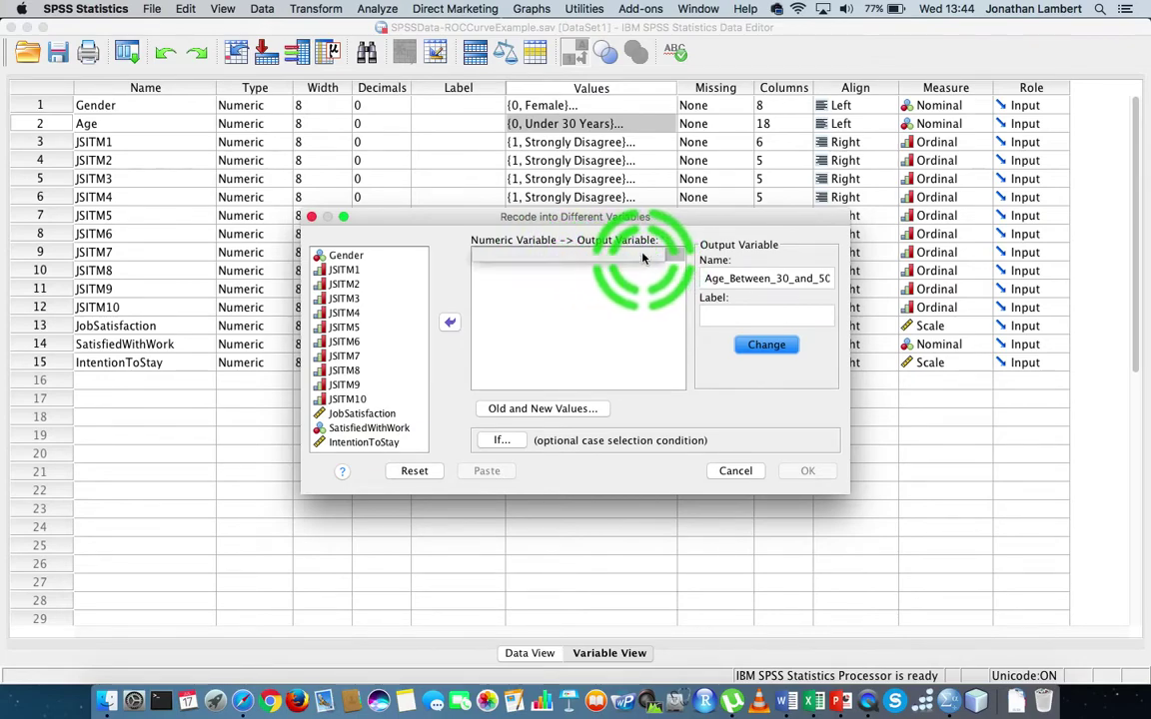
{"action": "double_click", "coordinate": [740, 278]}
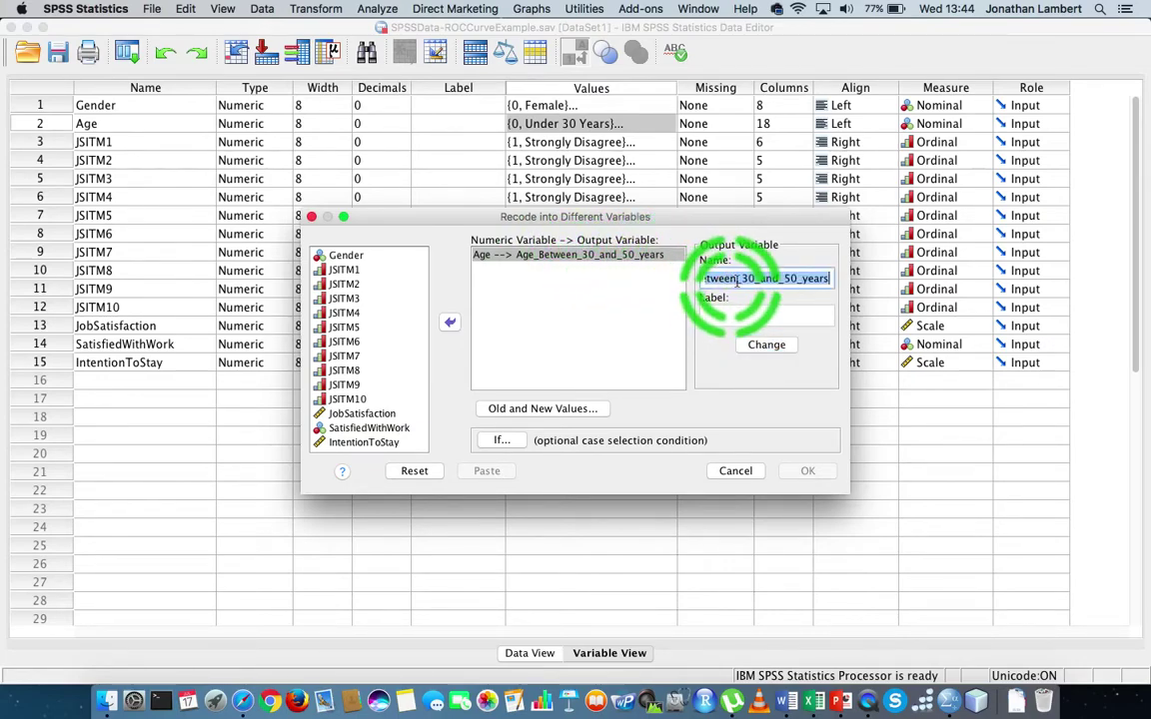
{"action": "key", "text": "BackSpace"}
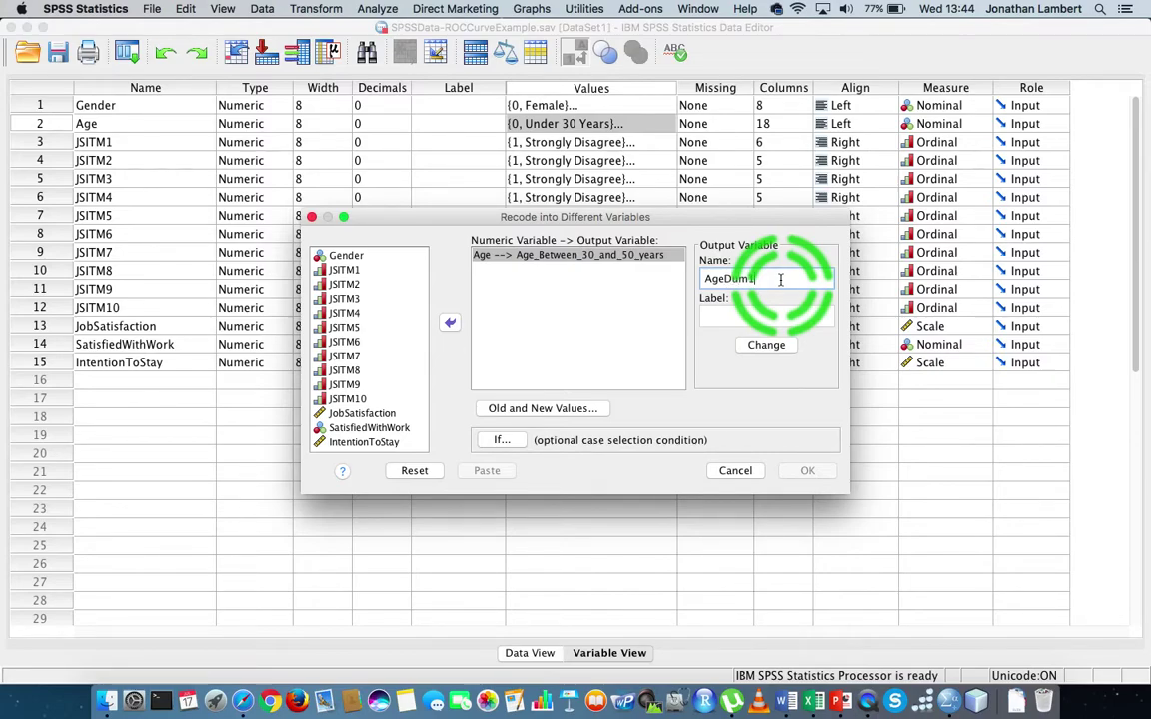
{"action": "left_click", "coordinate": [767, 345]}
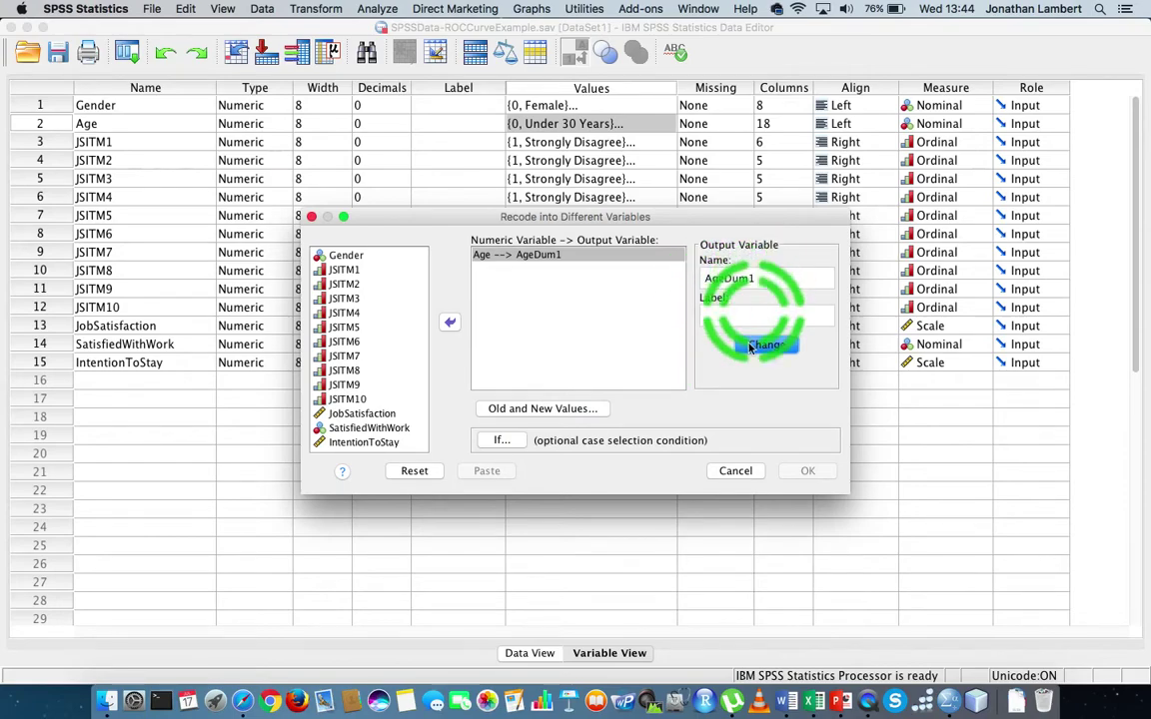
Check the 1st dummy variable's coding in PowerPoint, and in SPSS add the recode of Age's old value 0 to new value 1
{"action": "left_click", "coordinate": [842, 700]}
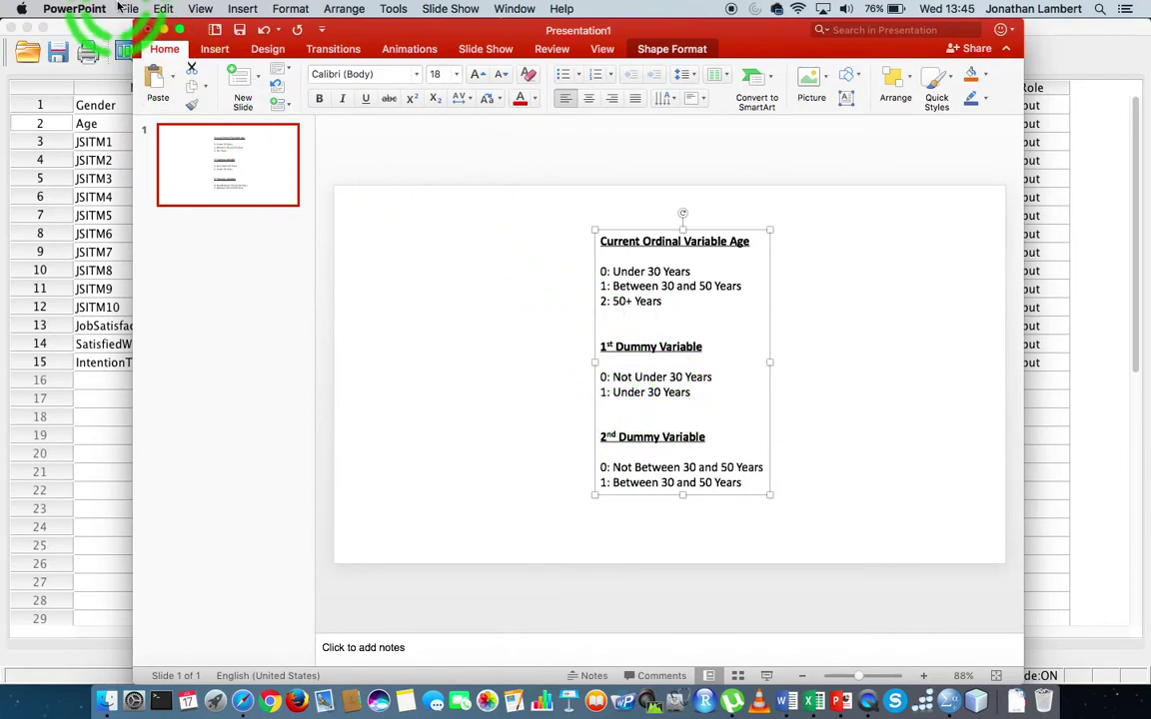
{"action": "left_click", "coordinate": [164, 30]}
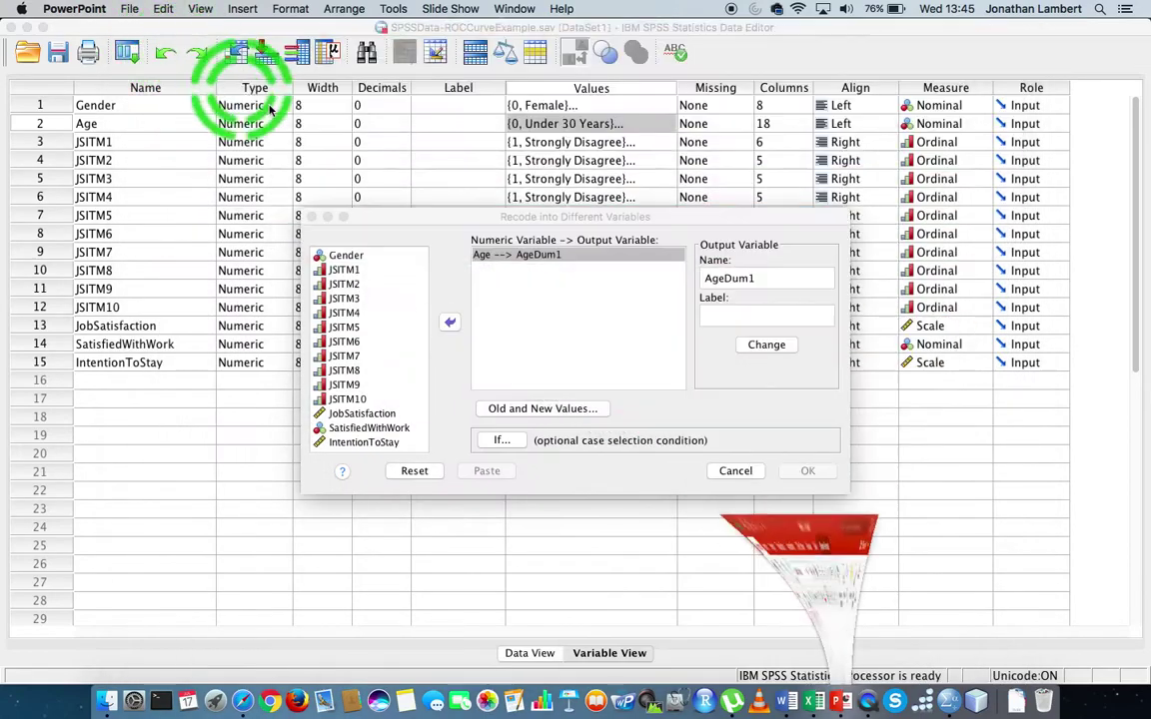
{"action": "left_click", "coordinate": [543, 409]}
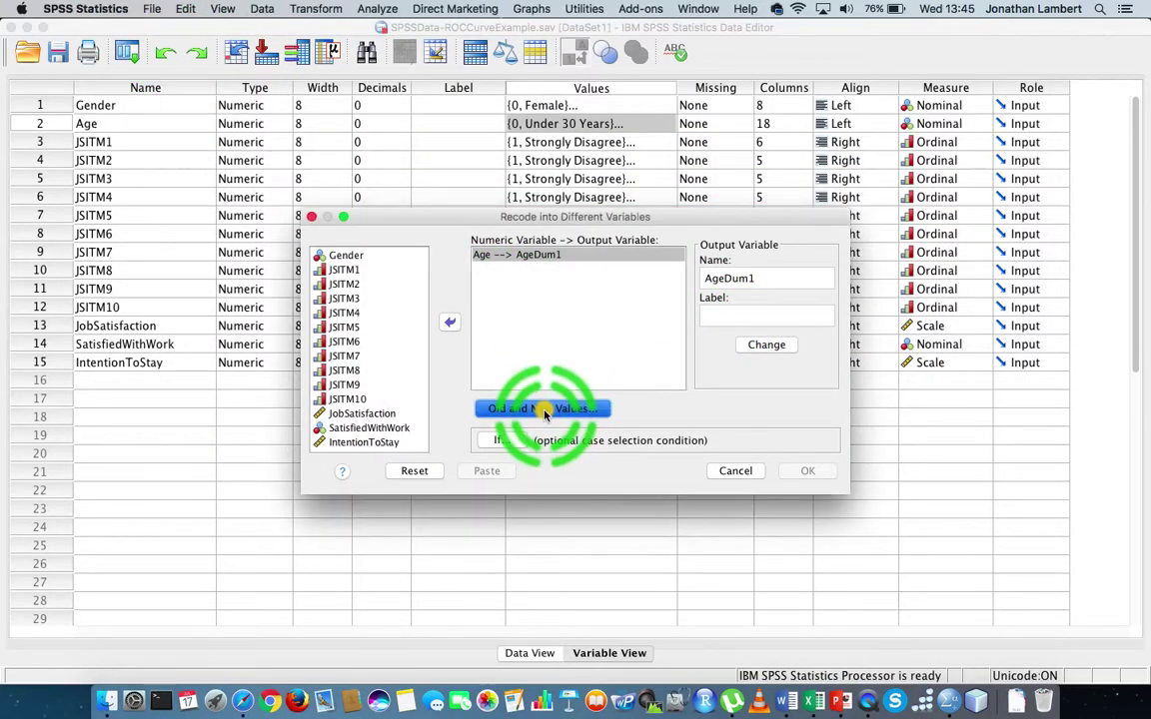
{"action": "left_click", "coordinate": [318, 229]}
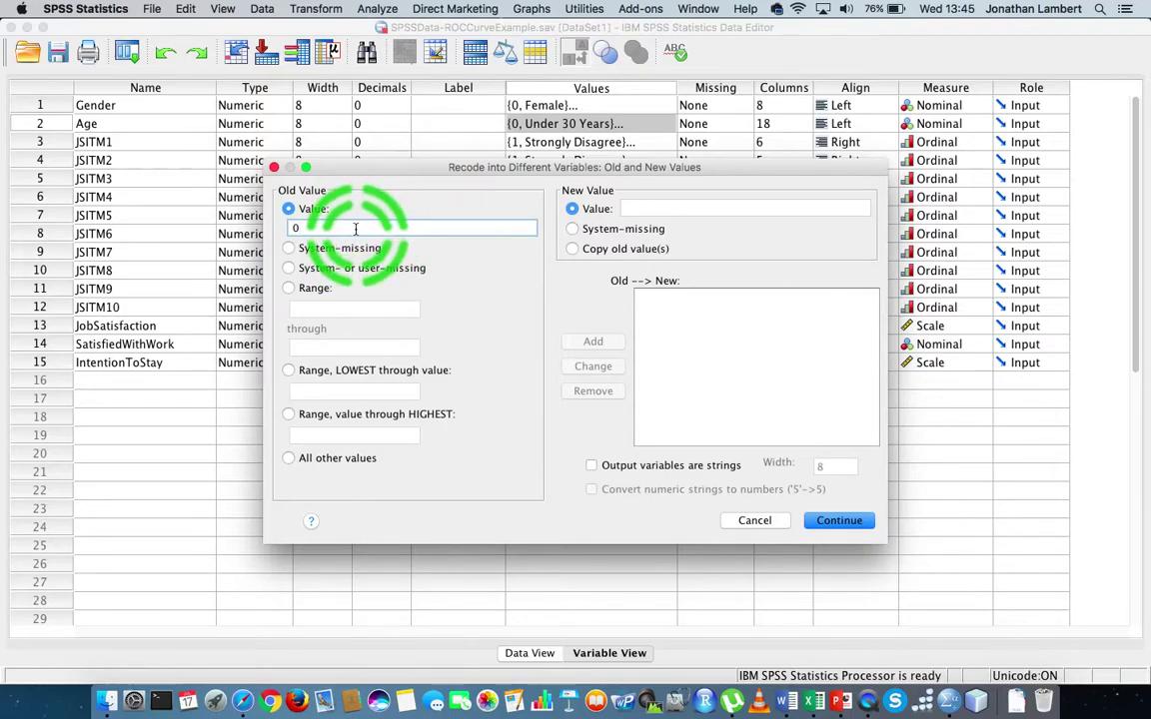
{"action": "left_click", "coordinate": [635, 206]}
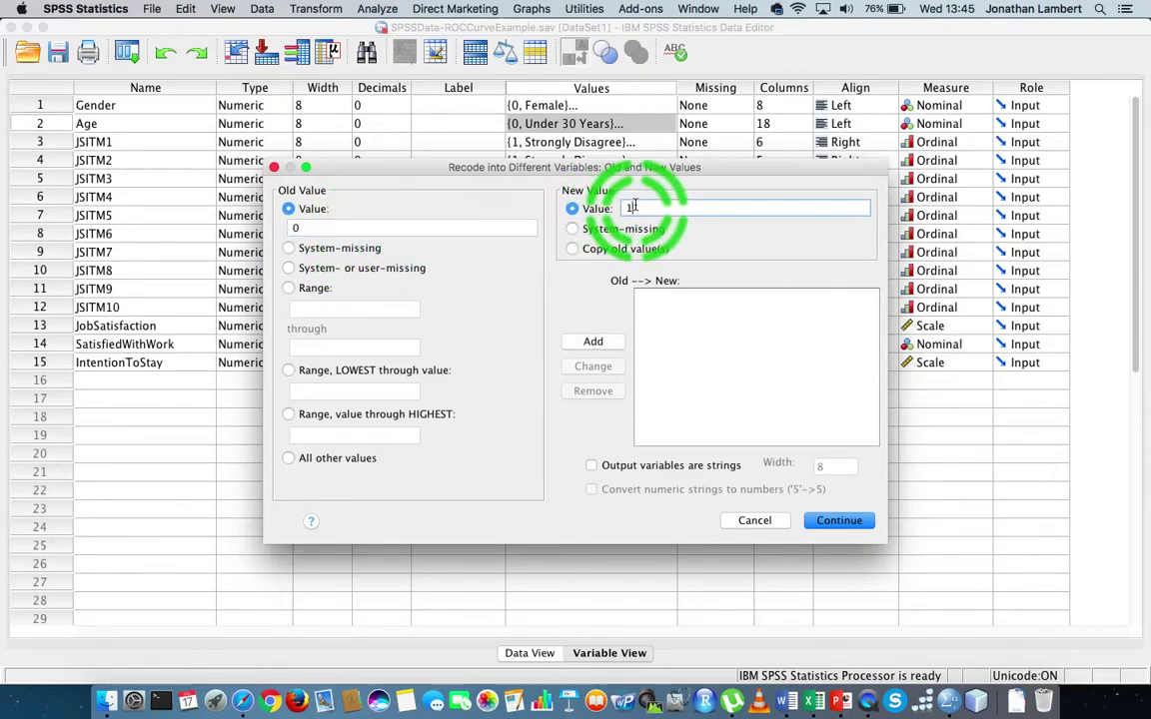
{"action": "left_click", "coordinate": [592, 340]}
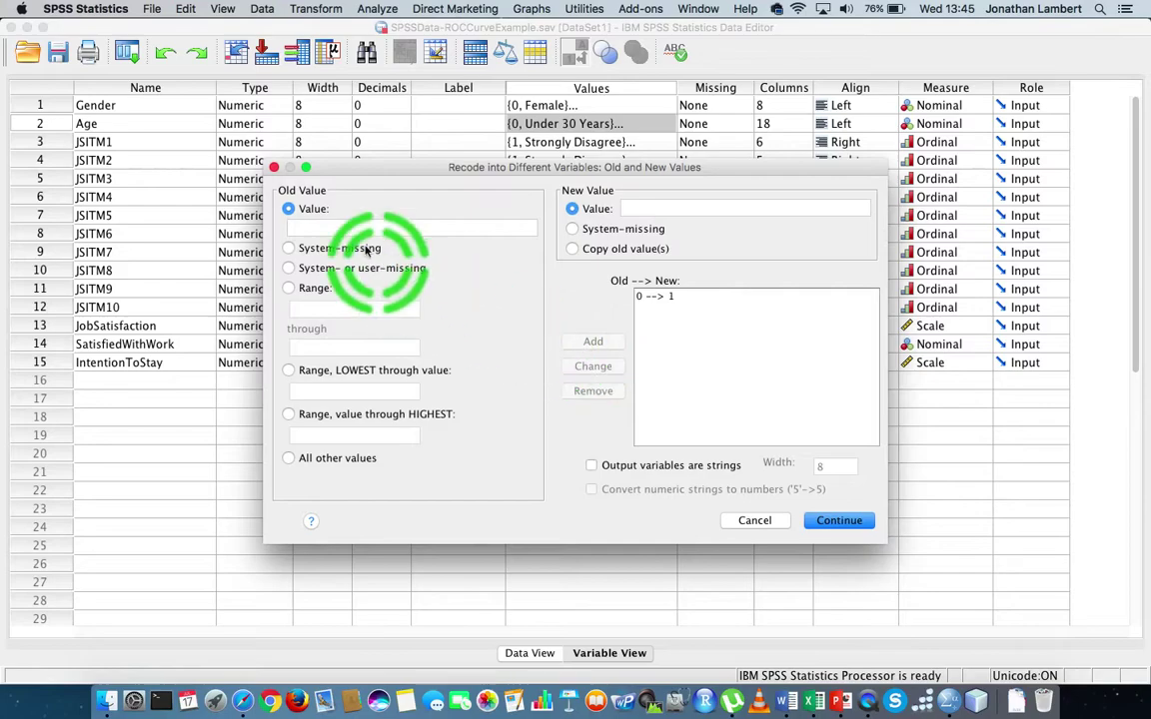
Recode Age's old values 1 and 2 to new value 0, and run the recode into AgeDum1
{"action": "left_click", "coordinate": [324, 228]}
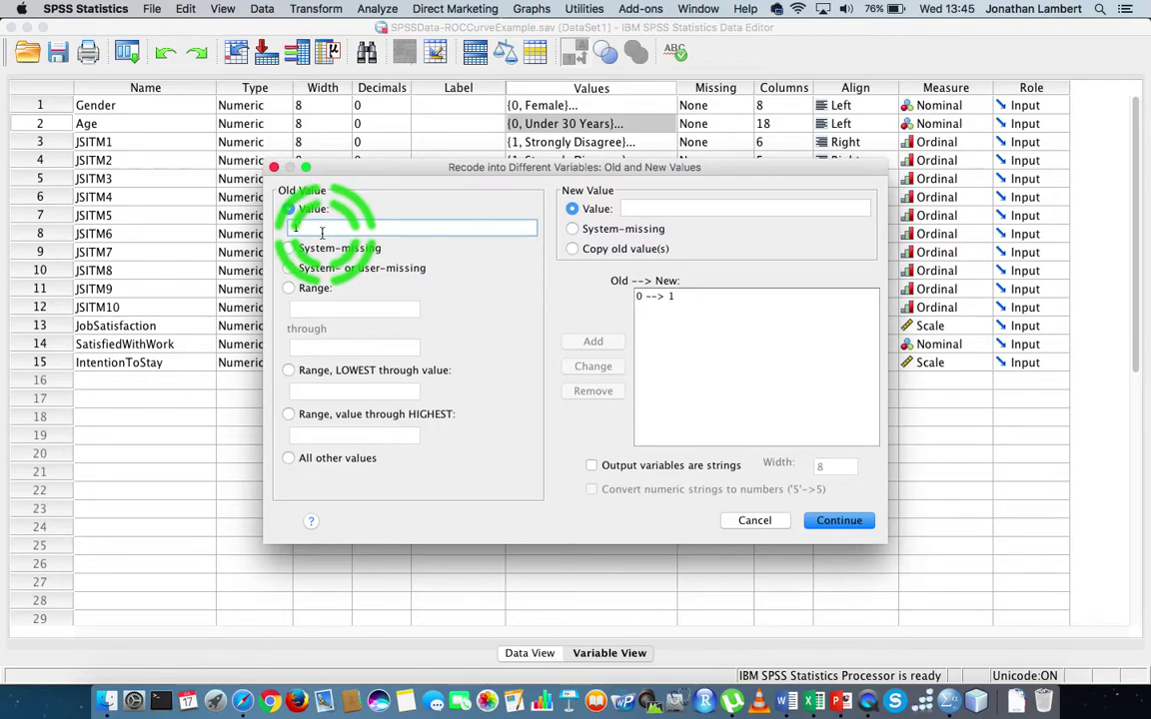
{"action": "left_click", "coordinate": [628, 208]}
{"action": "left_click", "coordinate": [593, 341]}
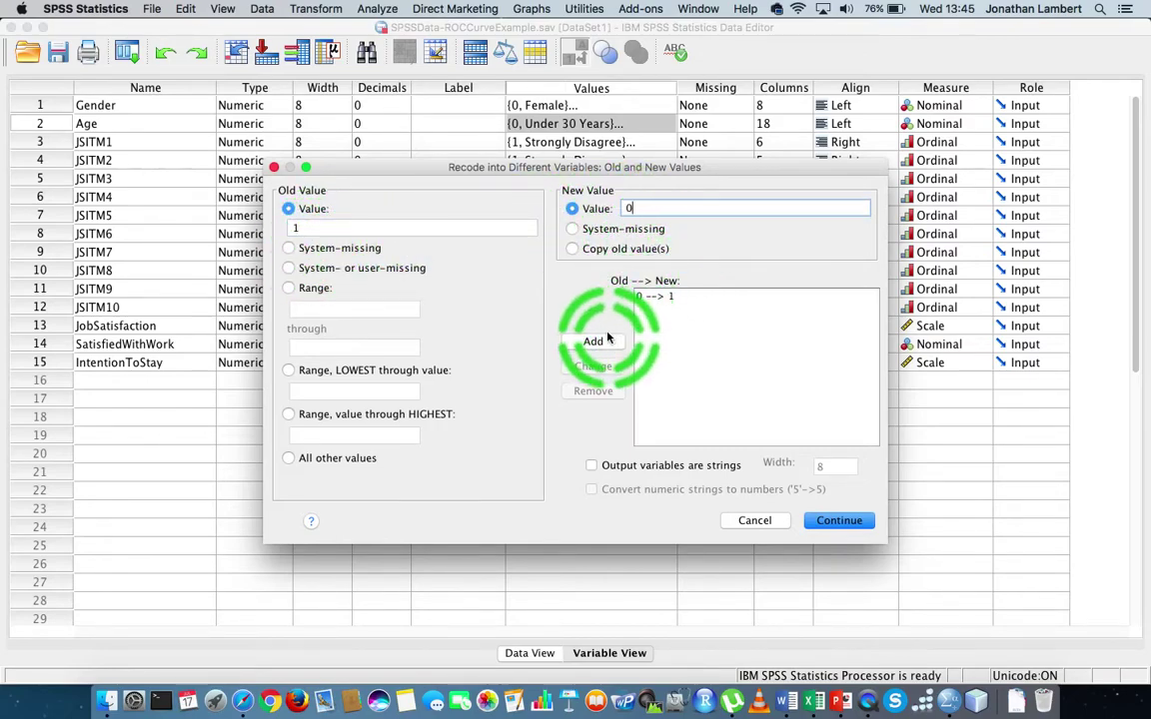
{"action": "left_click", "coordinate": [353, 229]}
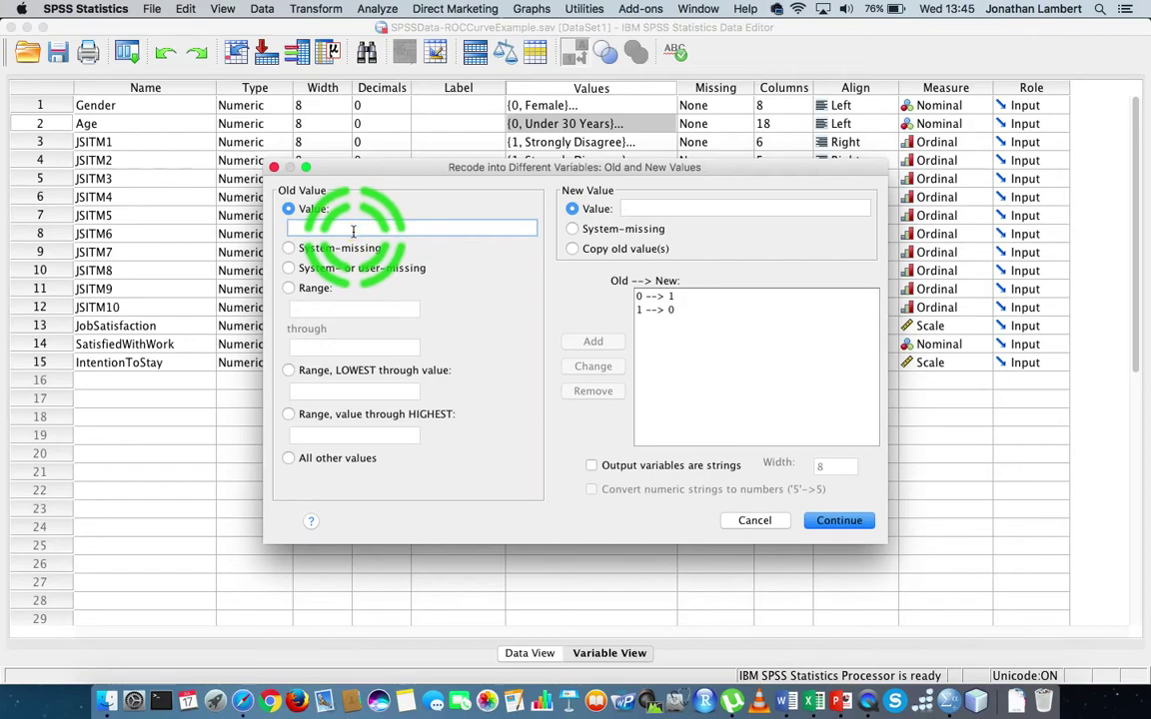
{"action": "left_click", "coordinate": [632, 207]}
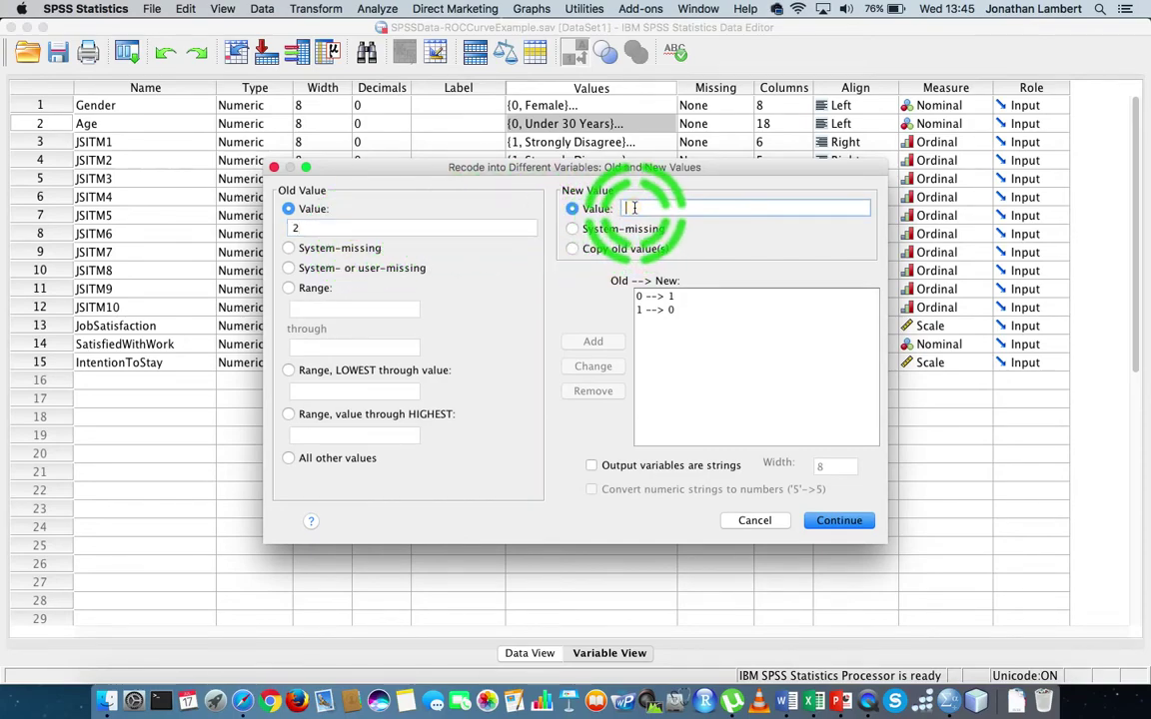
{"action": "left_click", "coordinate": [594, 340]}
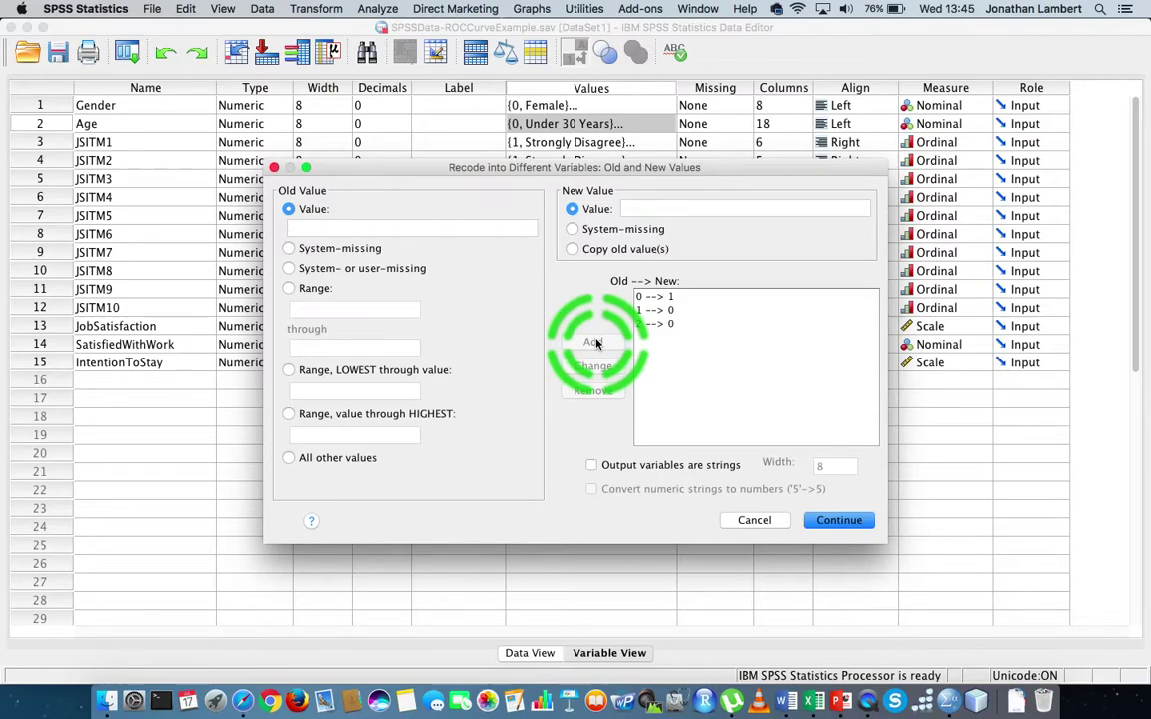
{"action": "left_click", "coordinate": [830, 520]}
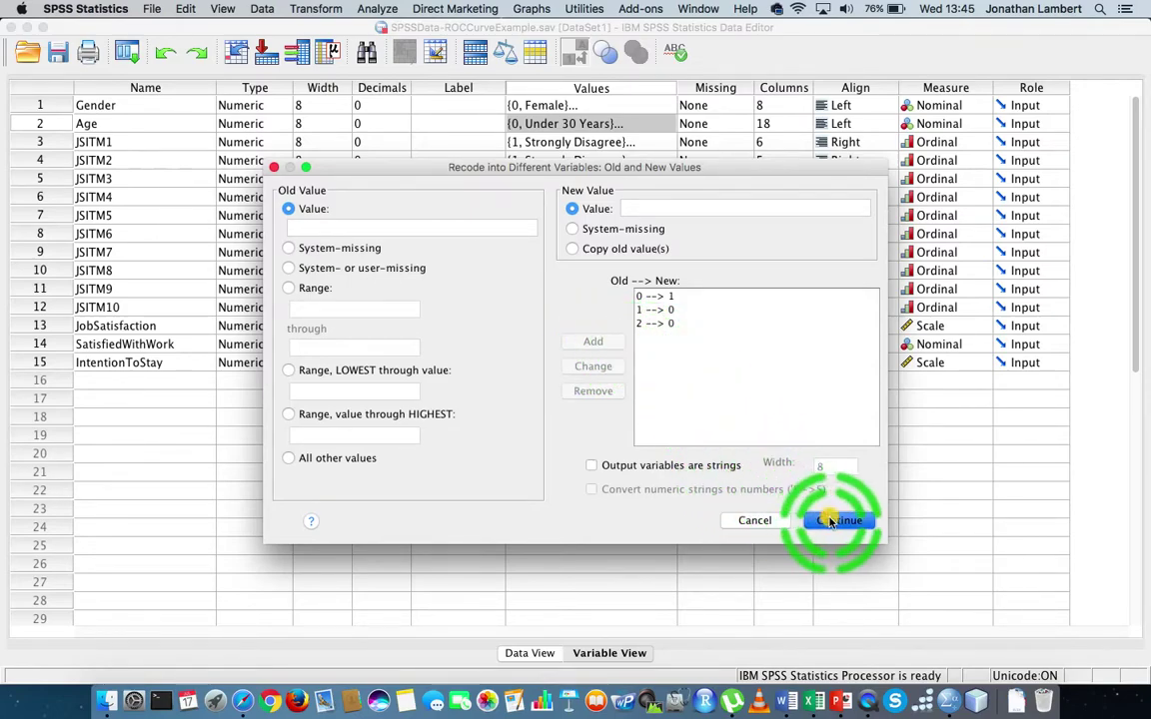
{"action": "left_click", "coordinate": [813, 471]}
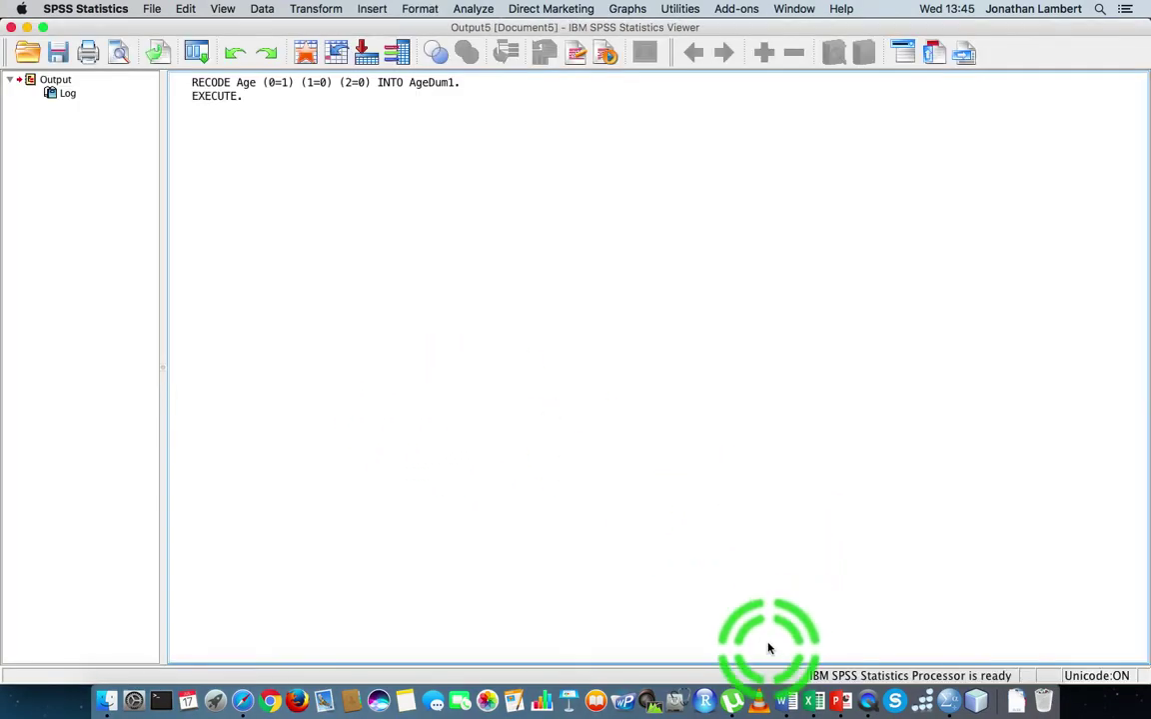
Return to the data editor and add the value label "Not under 30 years" for value 0 of AgeDum1
{"action": "right_click", "coordinate": [949, 700]}
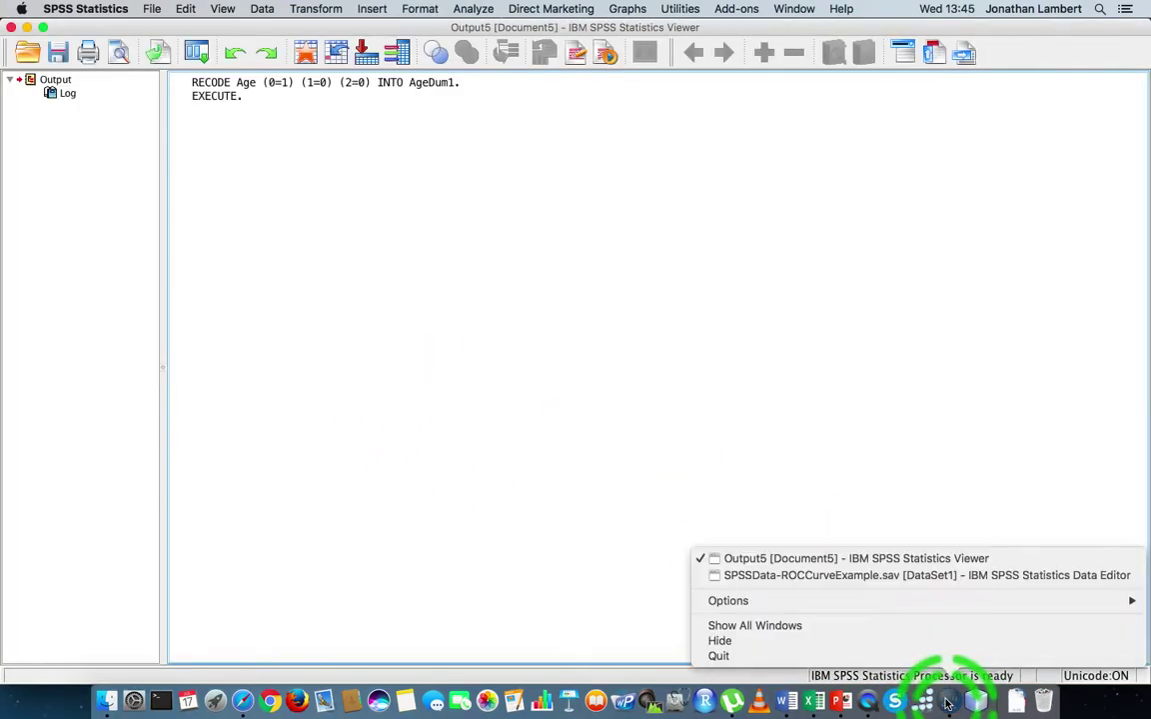
{"action": "left_click", "coordinate": [855, 575]}
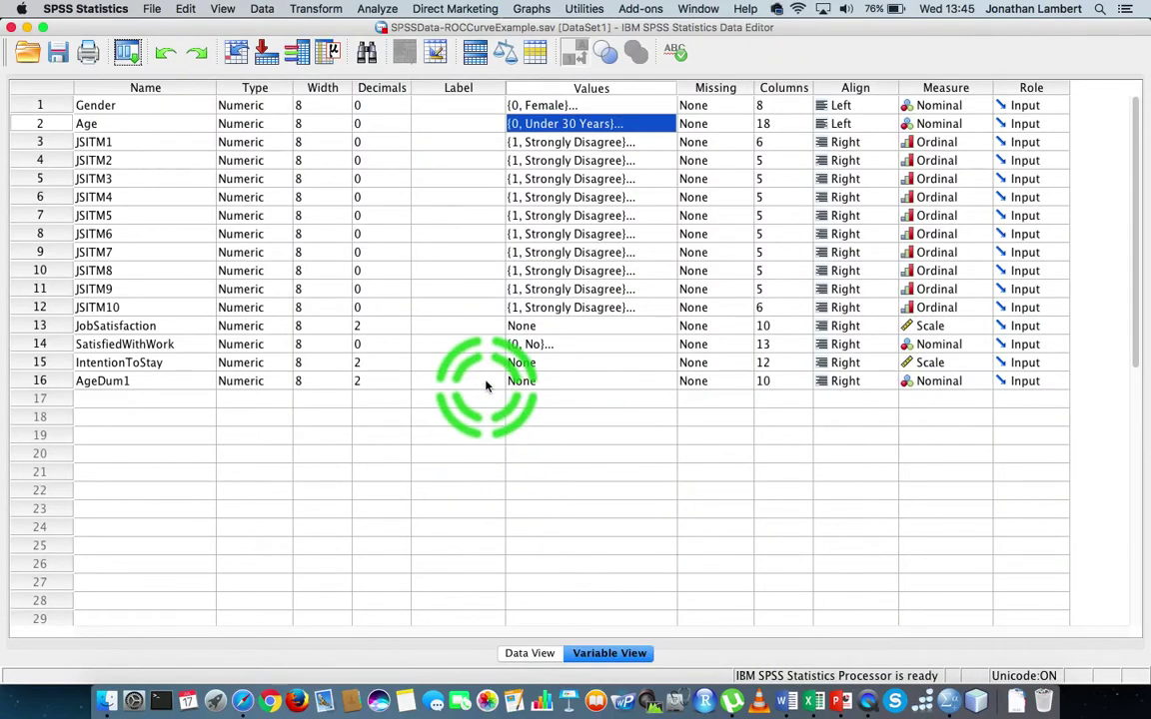
{"action": "left_click", "coordinate": [60, 381]}
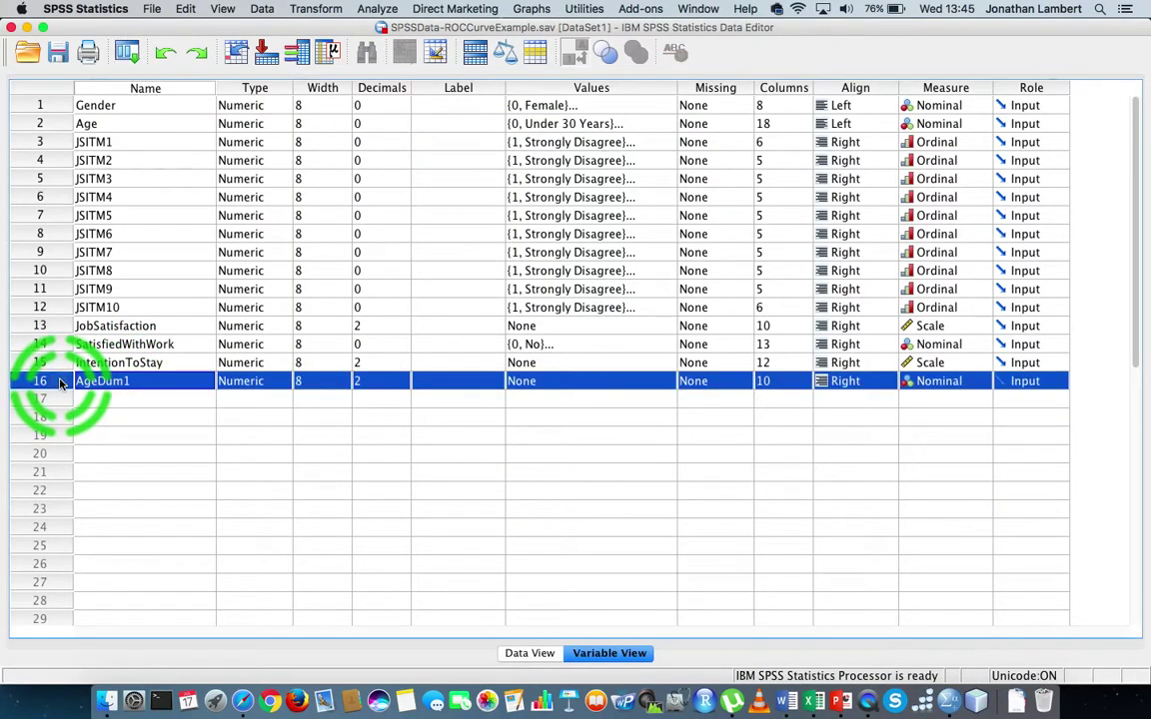
{"action": "left_click", "coordinate": [669, 384]}
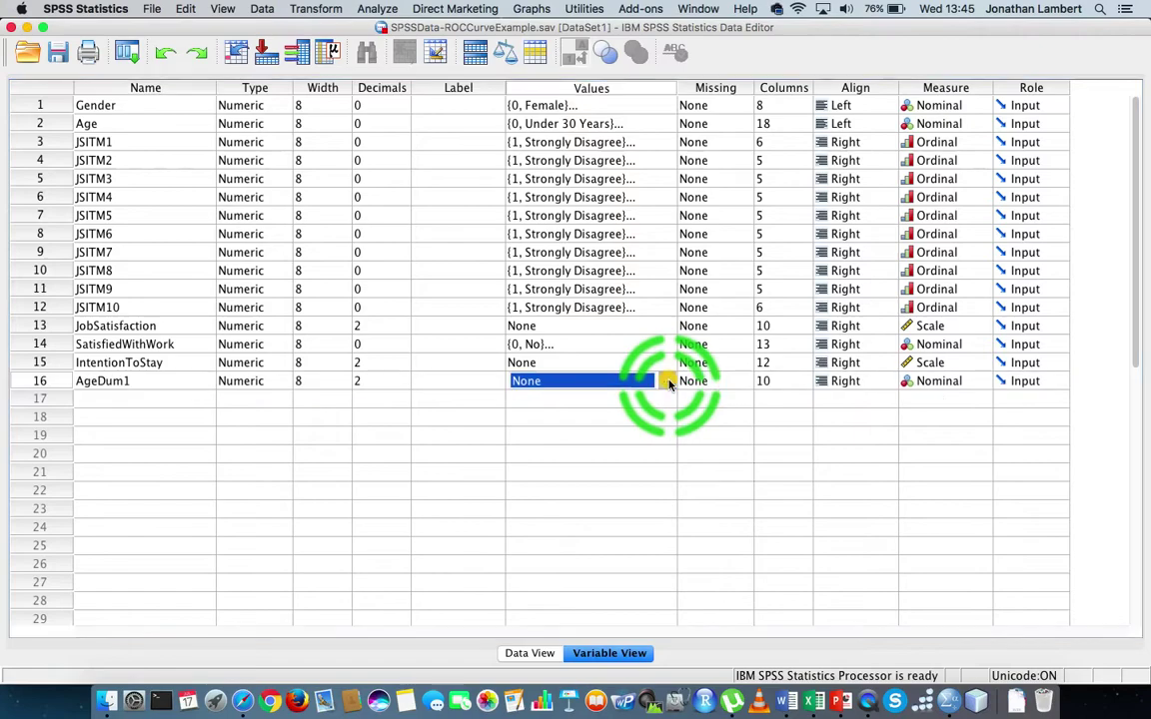
{"action": "left_click", "coordinate": [667, 382]}
{"action": "type", "text": "0"}
{"action": "key", "text": "Tab"}
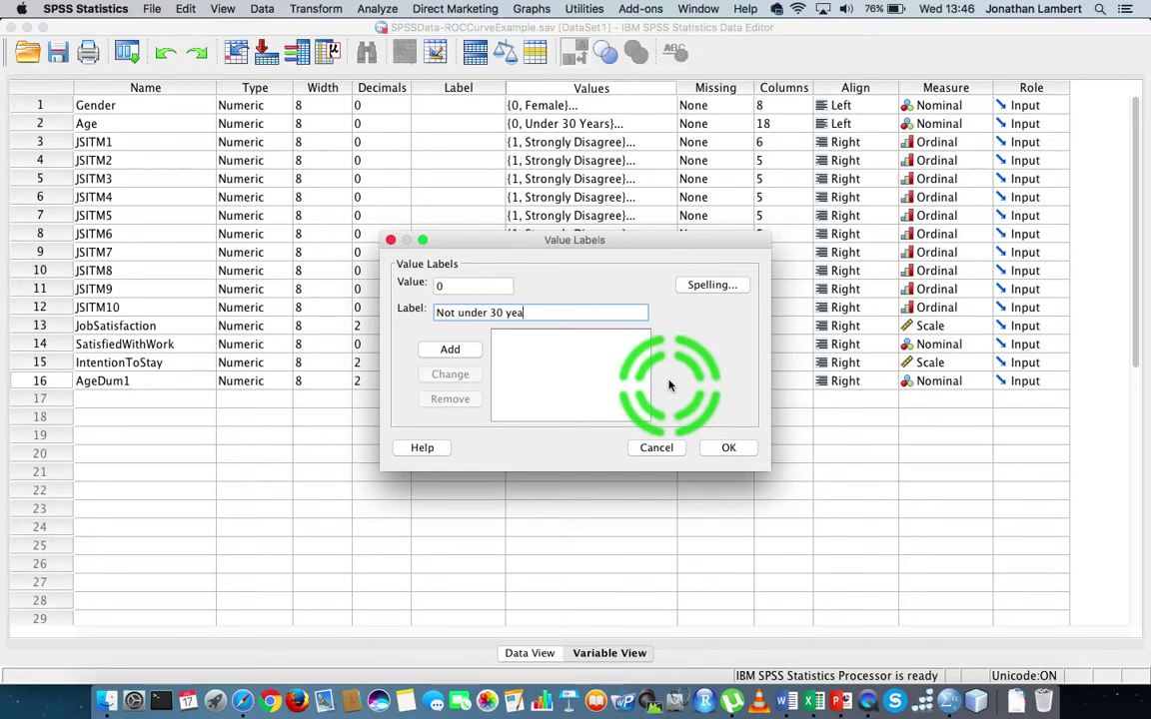
{"action": "left_click", "coordinate": [450, 349]}
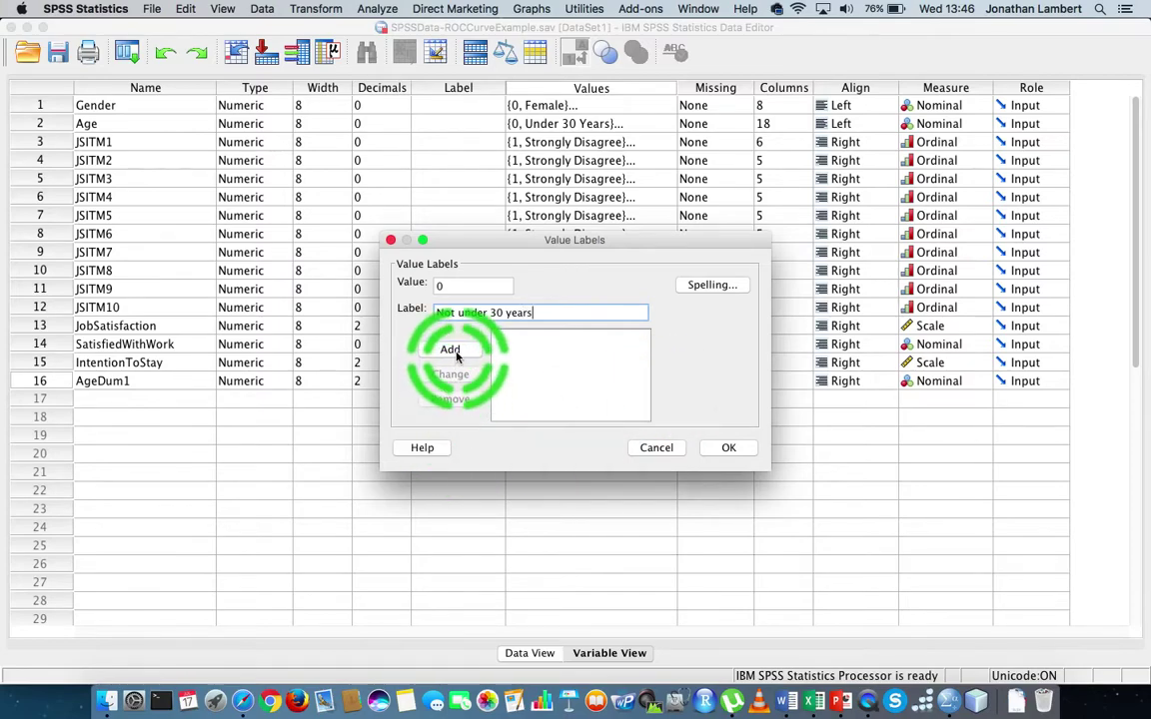
Add the value label "Under 30 years" for value 1 of AgeDum1 and confirm the value labels
{"action": "left_click", "coordinate": [463, 288]}
{"action": "type", "text": "1"}
{"action": "left_click", "coordinate": [463, 314]}
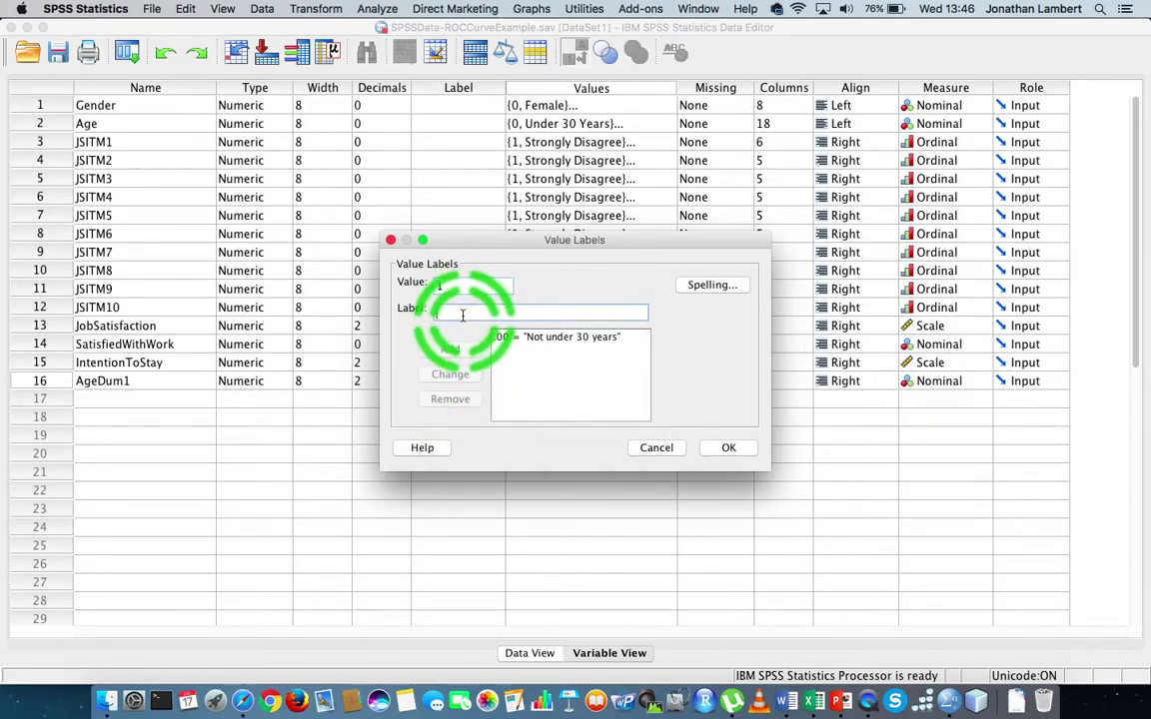
{"action": "type", "text": "Under 30 years"}
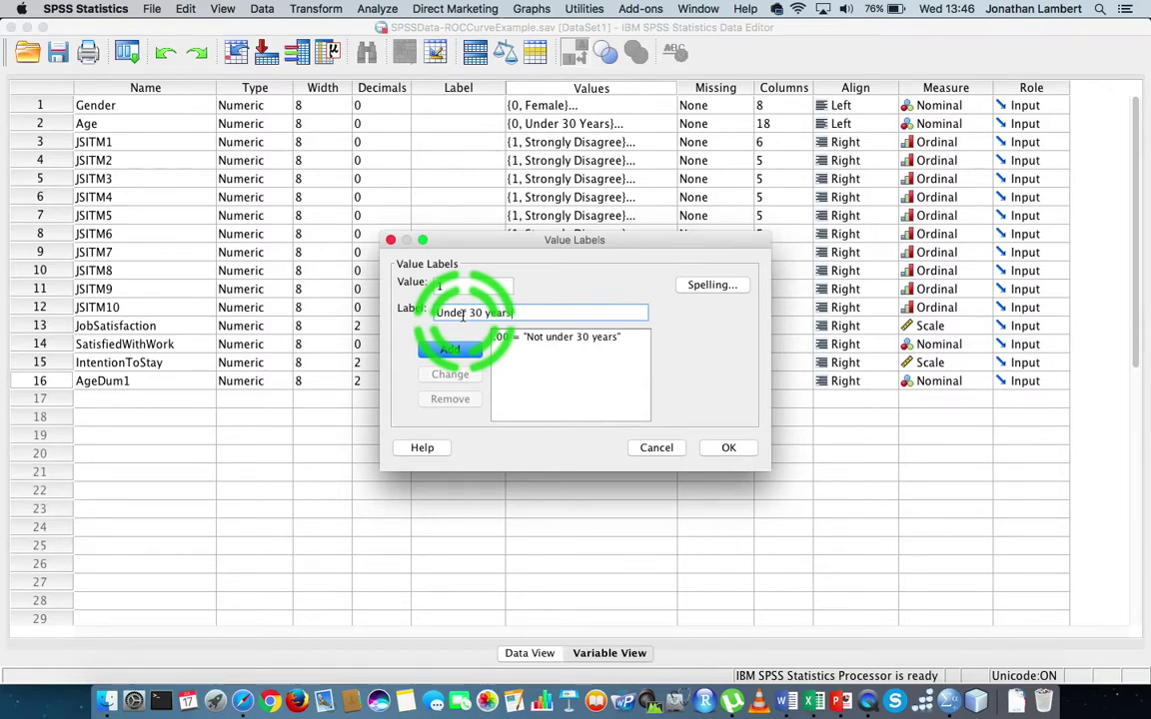
{"action": "left_click", "coordinate": [449, 349]}
{"action": "left_click", "coordinate": [728, 447]}
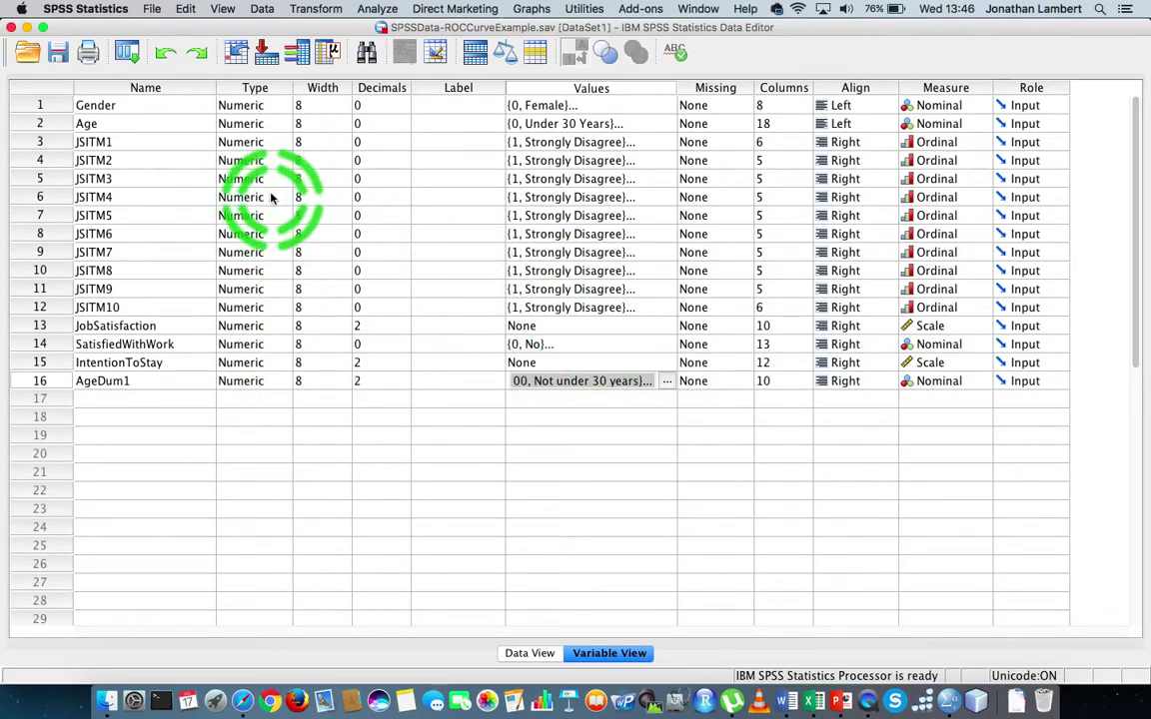
Examine the coding of the 2nd dummy variable on the PowerPoint slide and return to the SPSS data editor
{"action": "left_click", "coordinate": [840, 703]}
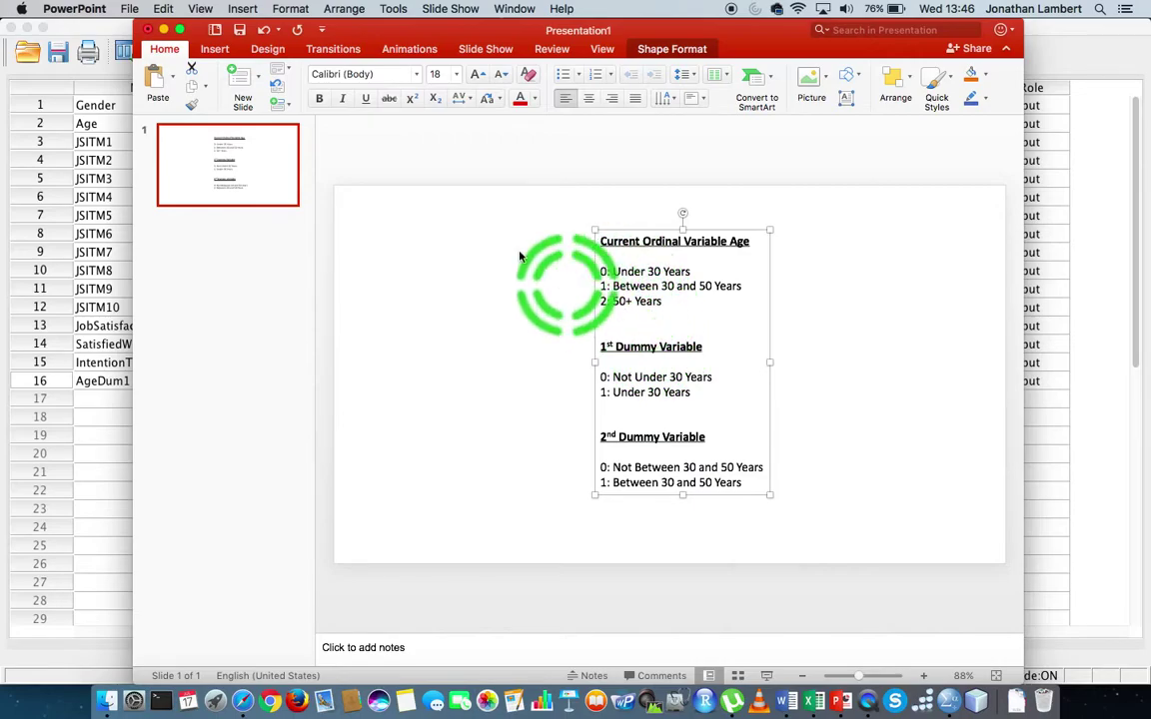
{"action": "left_click", "coordinate": [165, 30]}
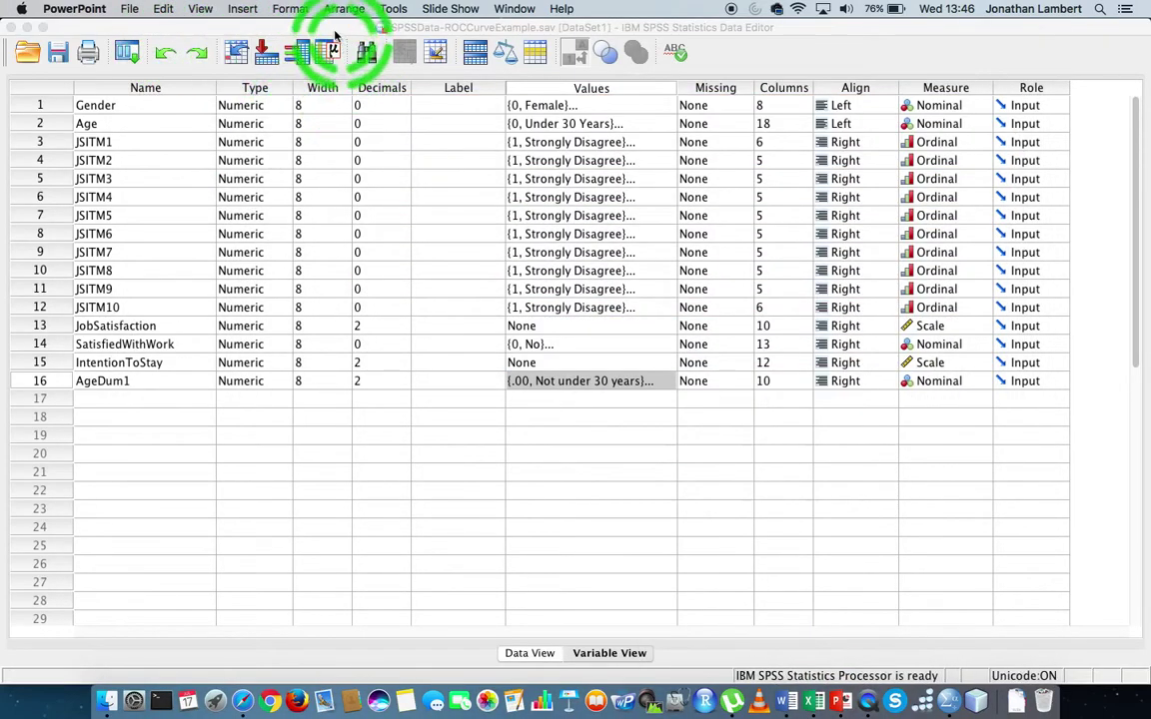
{"action": "left_click", "coordinate": [289, 10]}
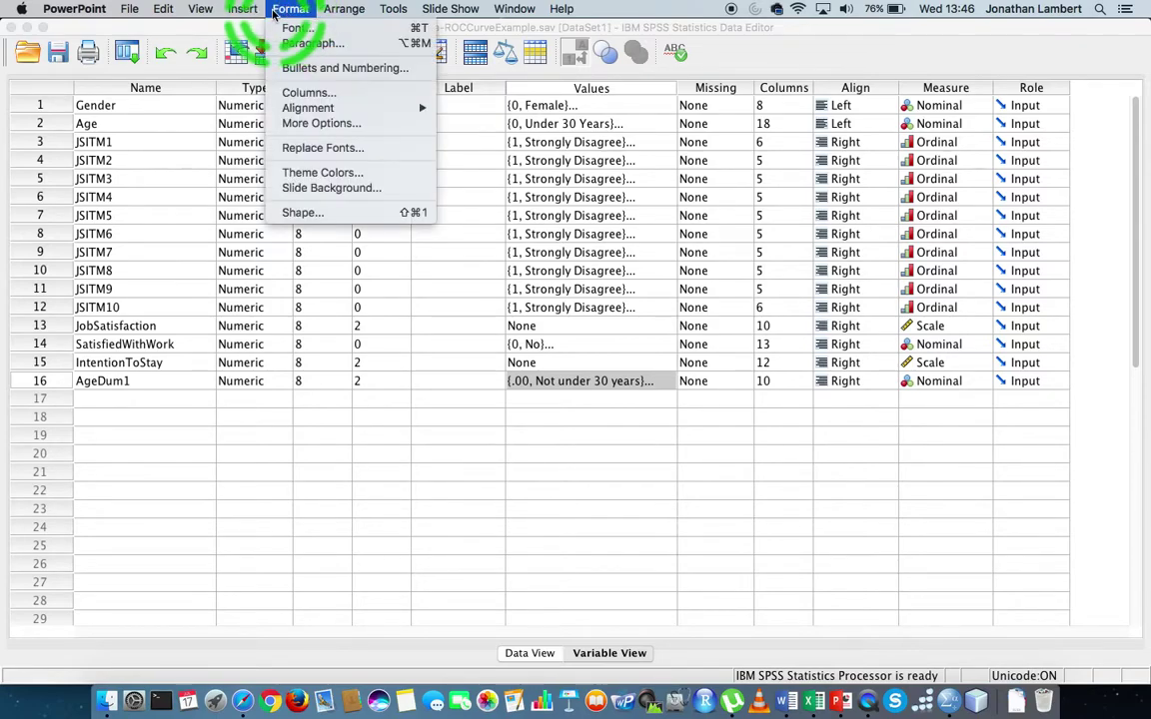
{"action": "left_click", "coordinate": [231, 26]}
Reopen Recode into Different Variables and rename Age's output variable as AgeDum2
{"action": "left_click", "coordinate": [313, 10]}
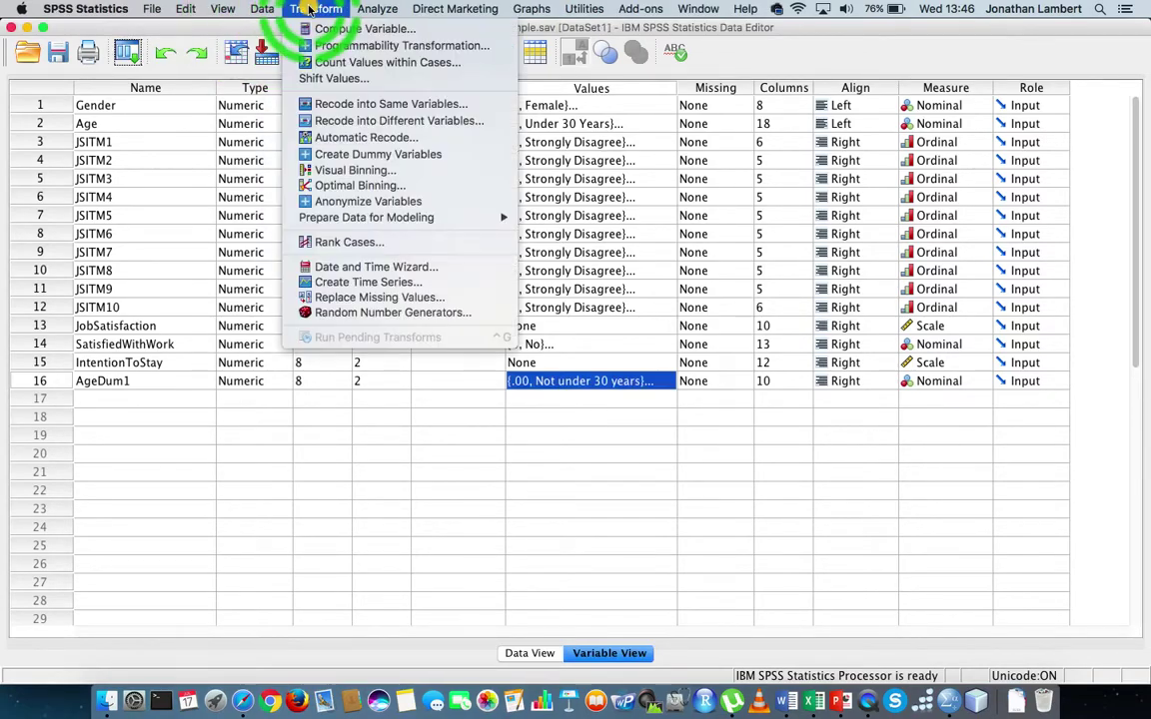
{"action": "left_click", "coordinate": [374, 120]}
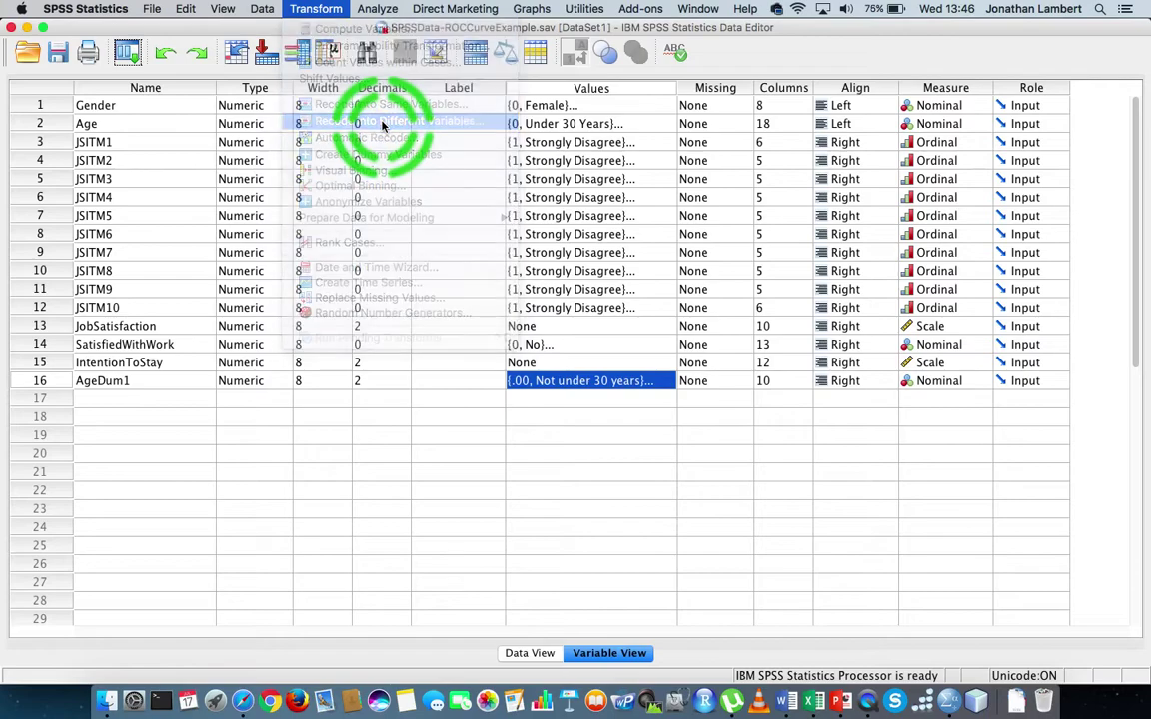
{"action": "left_click", "coordinate": [536, 256]}
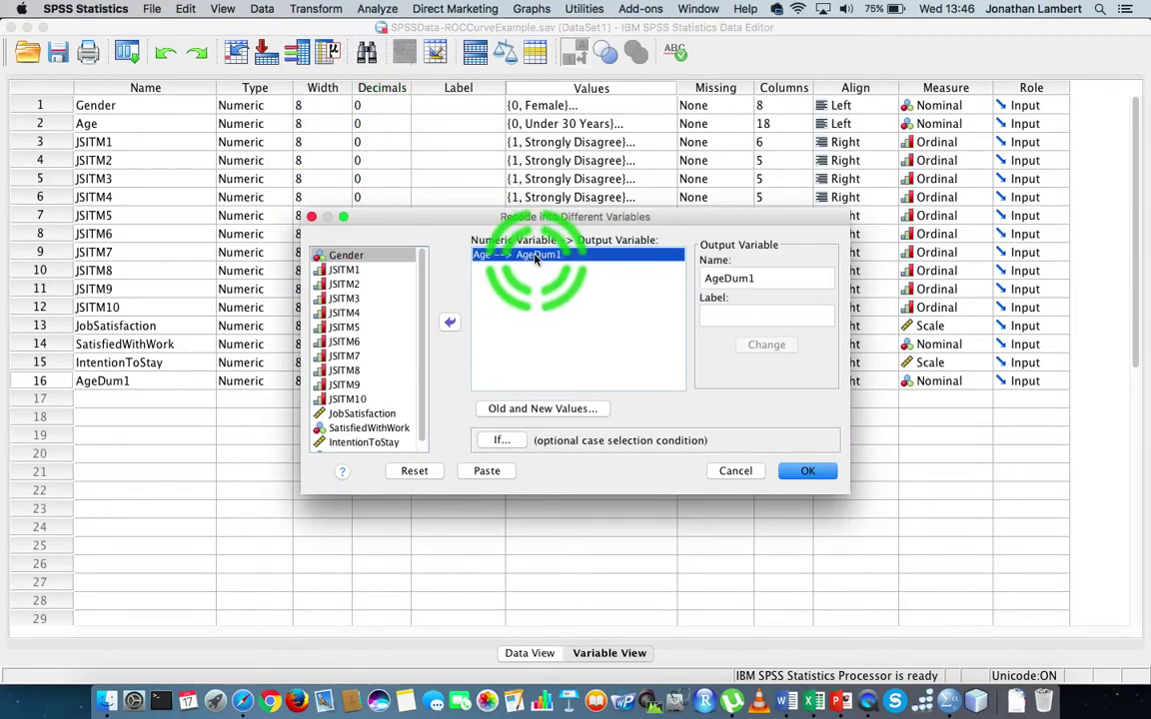
{"action": "double_click", "coordinate": [761, 280]}
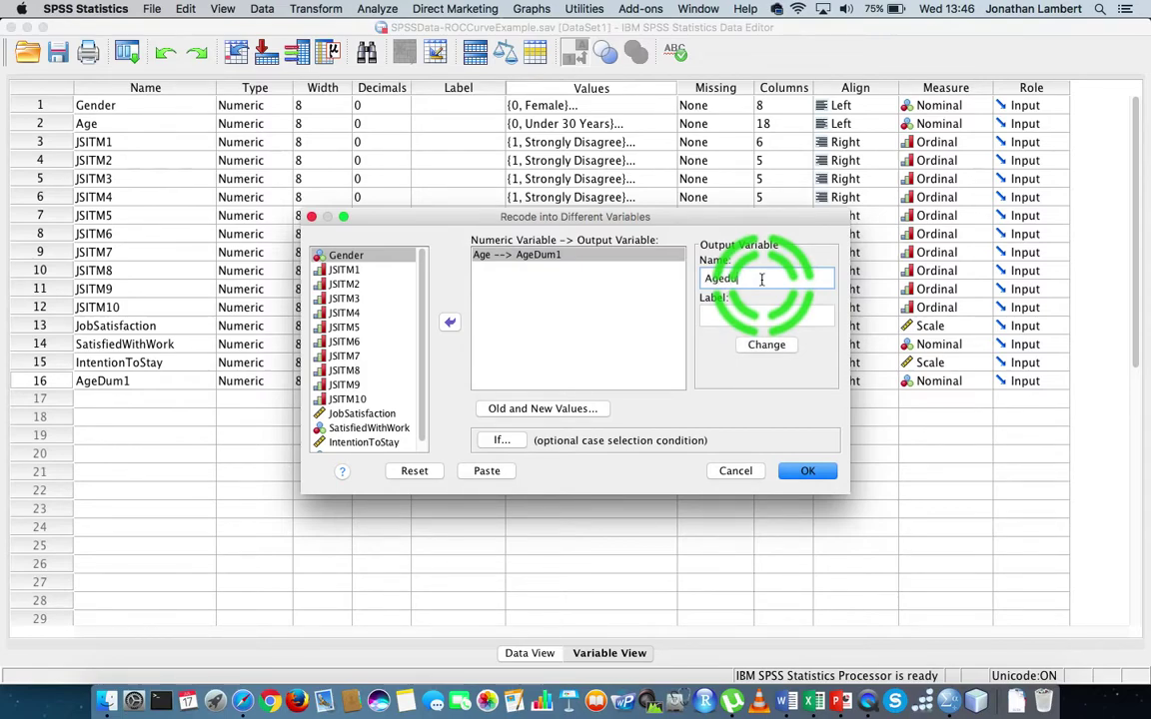
{"action": "key", "text": "BackSpace"}
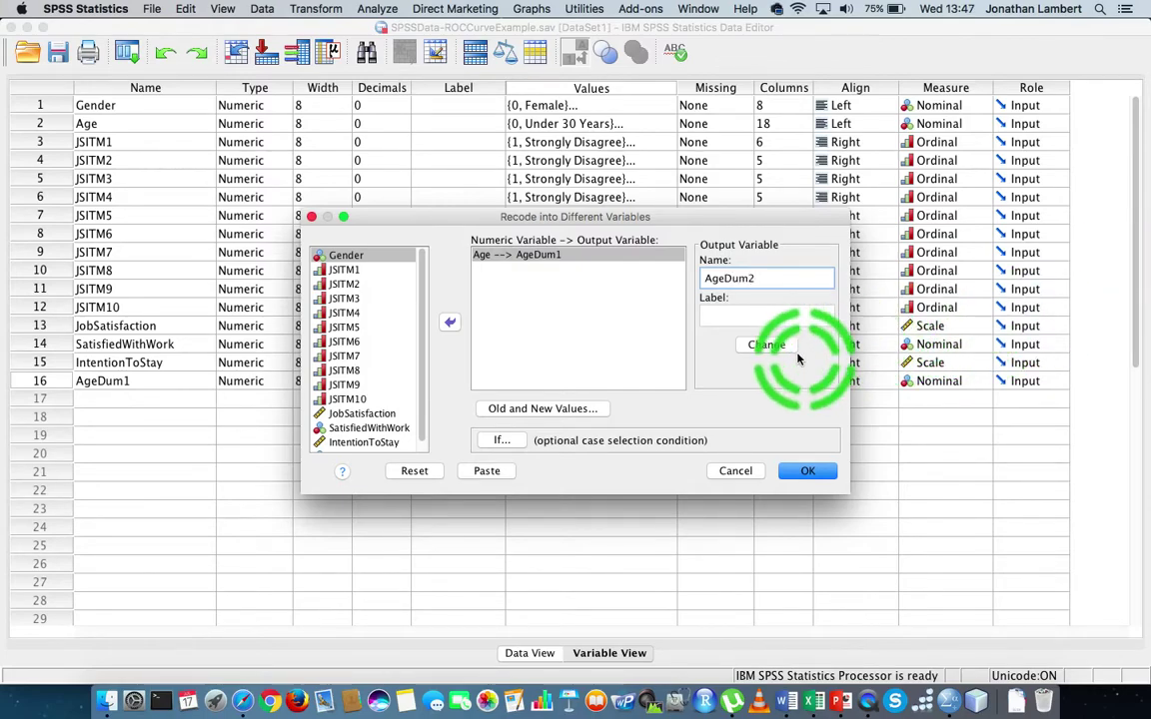
{"action": "left_click", "coordinate": [766, 344]}
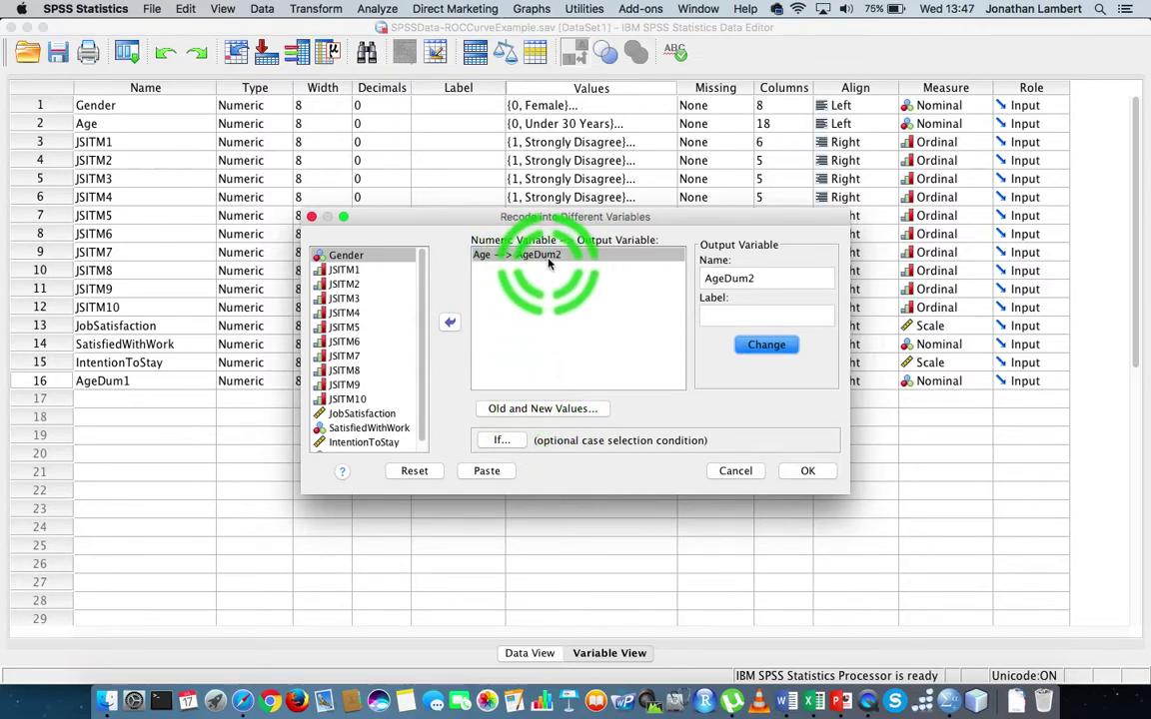
Open the old and new values for the AgeDum2 recode and remove all existing value mappings
{"action": "left_click", "coordinate": [514, 407]}
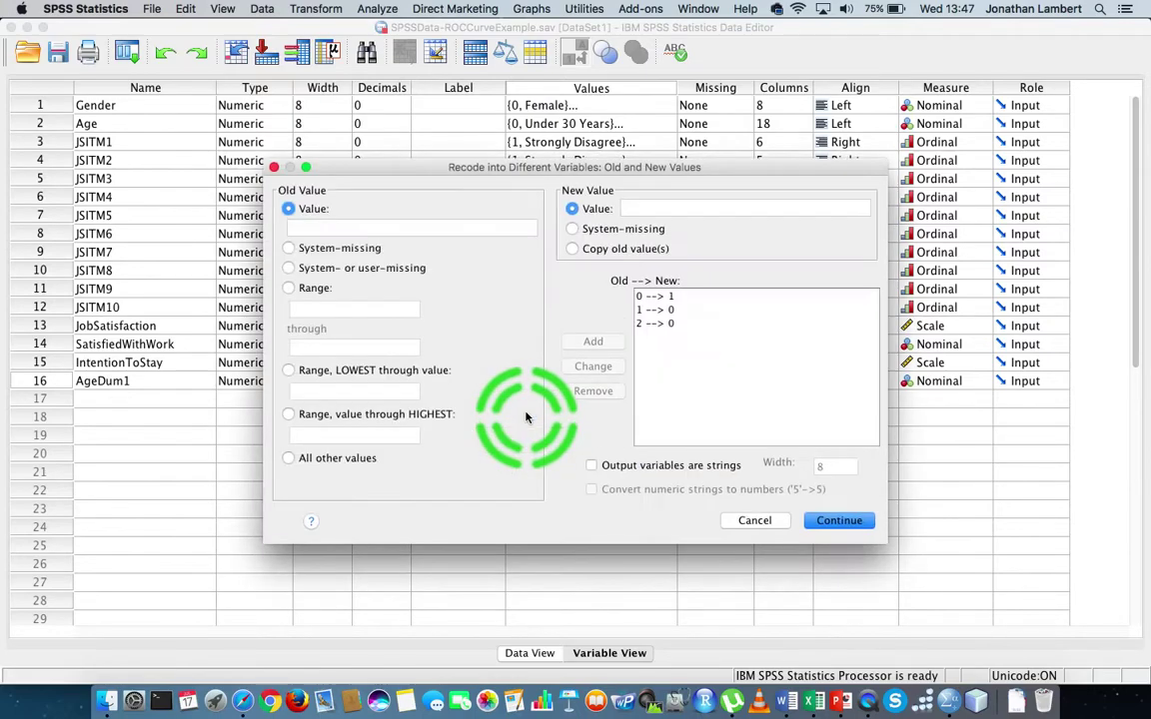
{"action": "left_click", "coordinate": [661, 298]}
{"action": "left_click", "coordinate": [594, 391]}
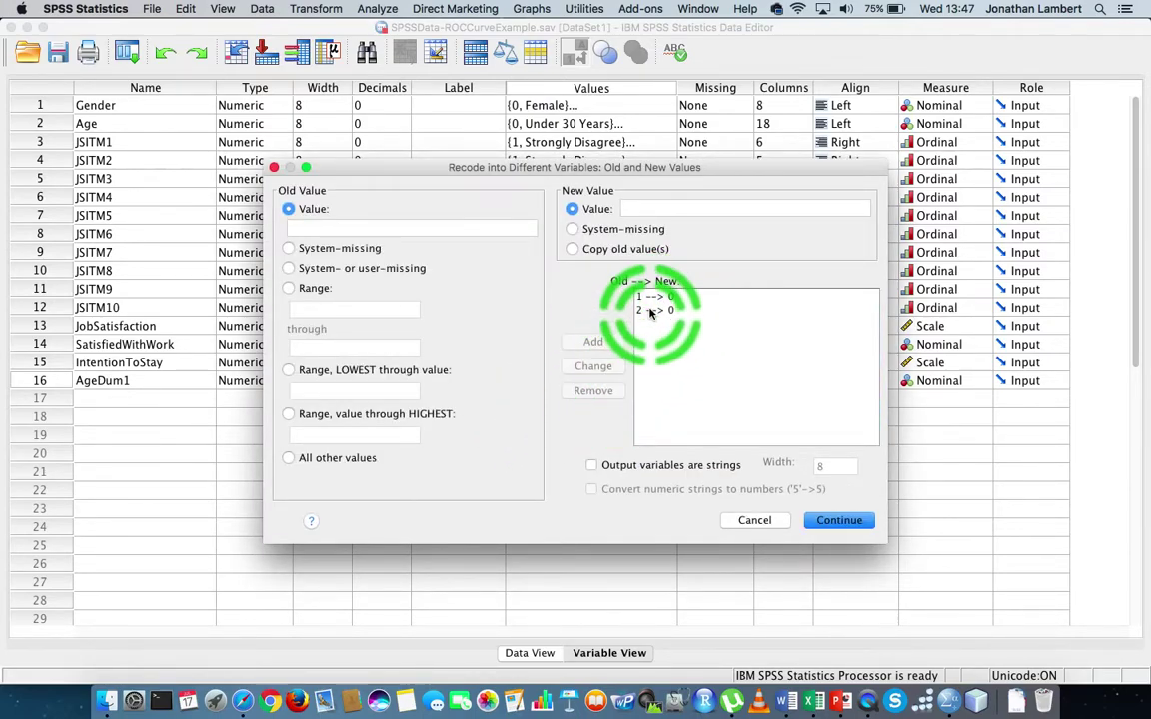
{"action": "left_click", "coordinate": [649, 296]}
{"action": "left_click", "coordinate": [593, 391]}
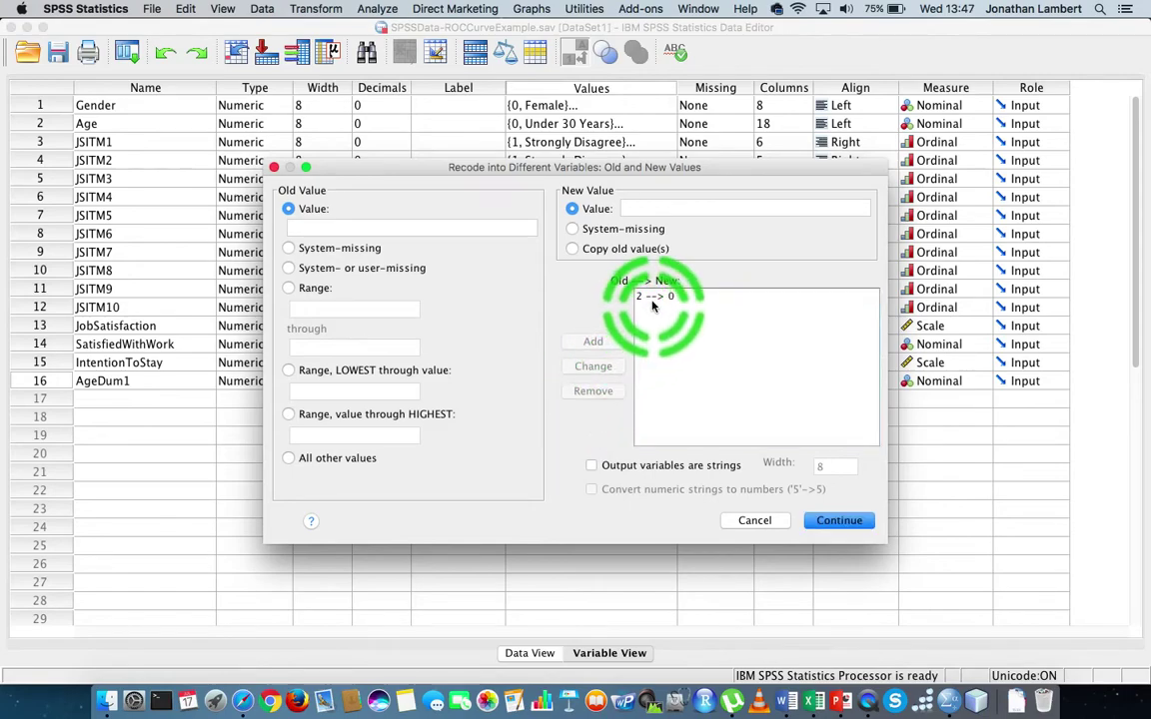
{"action": "left_click", "coordinate": [644, 296]}
{"action": "left_click", "coordinate": [593, 391]}
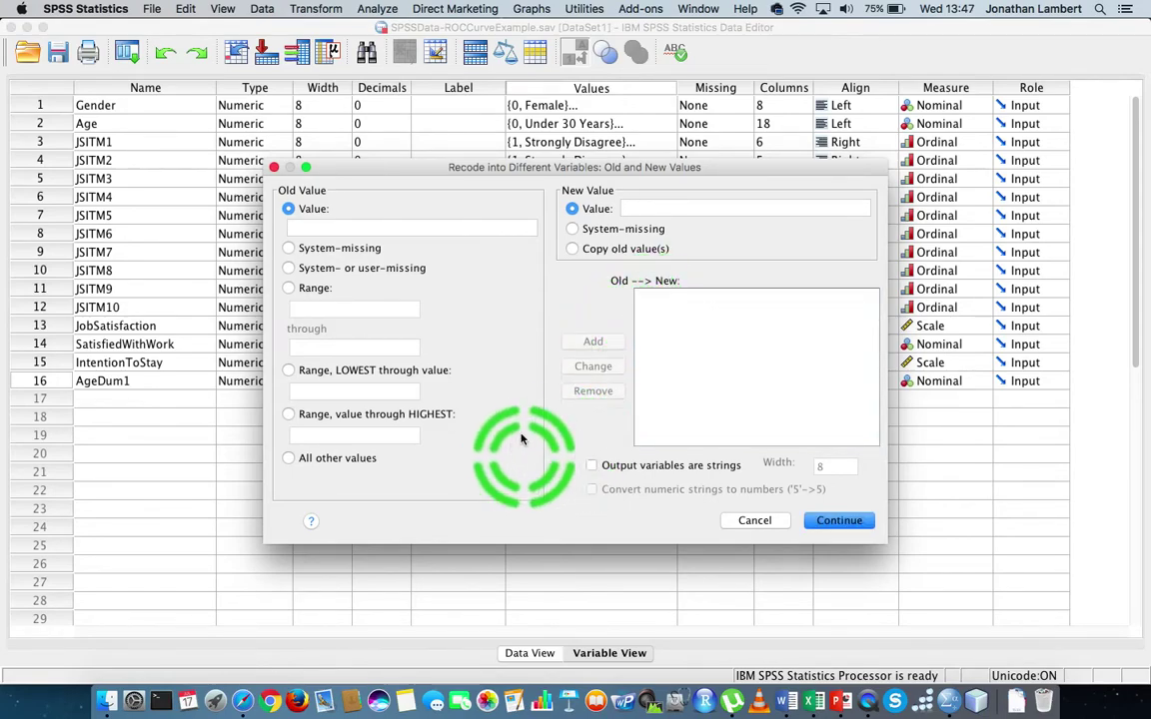
Add a recode mapping from old value 1 to new value 1 for AgeDum2
{"action": "left_click", "coordinate": [340, 228]}
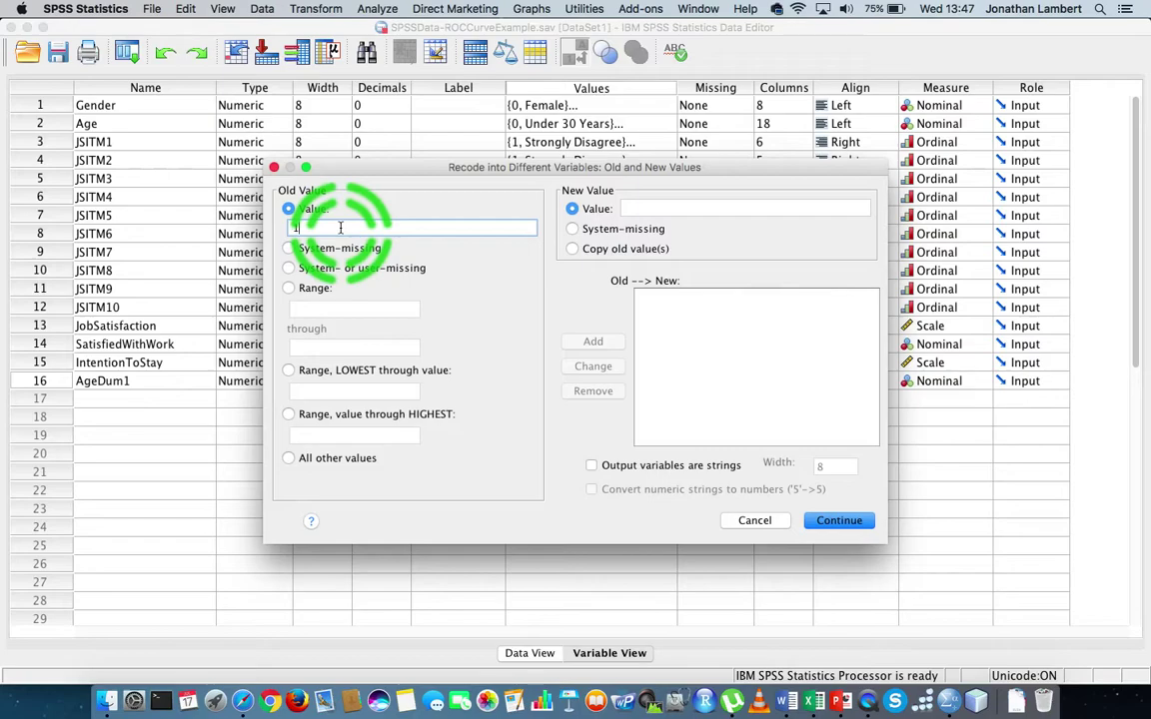
{"action": "left_click", "coordinate": [636, 206]}
{"action": "type", "text": "1"}
{"action": "left_click", "coordinate": [592, 344]}
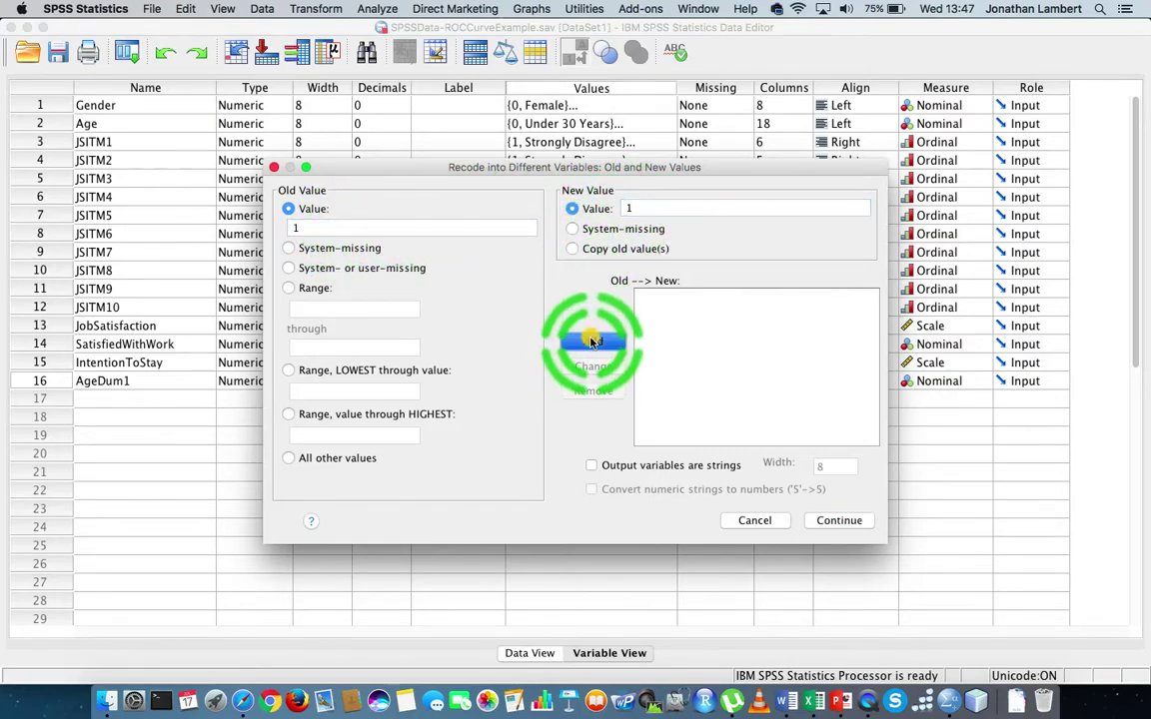
Add a recode mapping from old value 0 to new value 0 for AgeDum2
{"action": "left_click", "coordinate": [340, 224]}
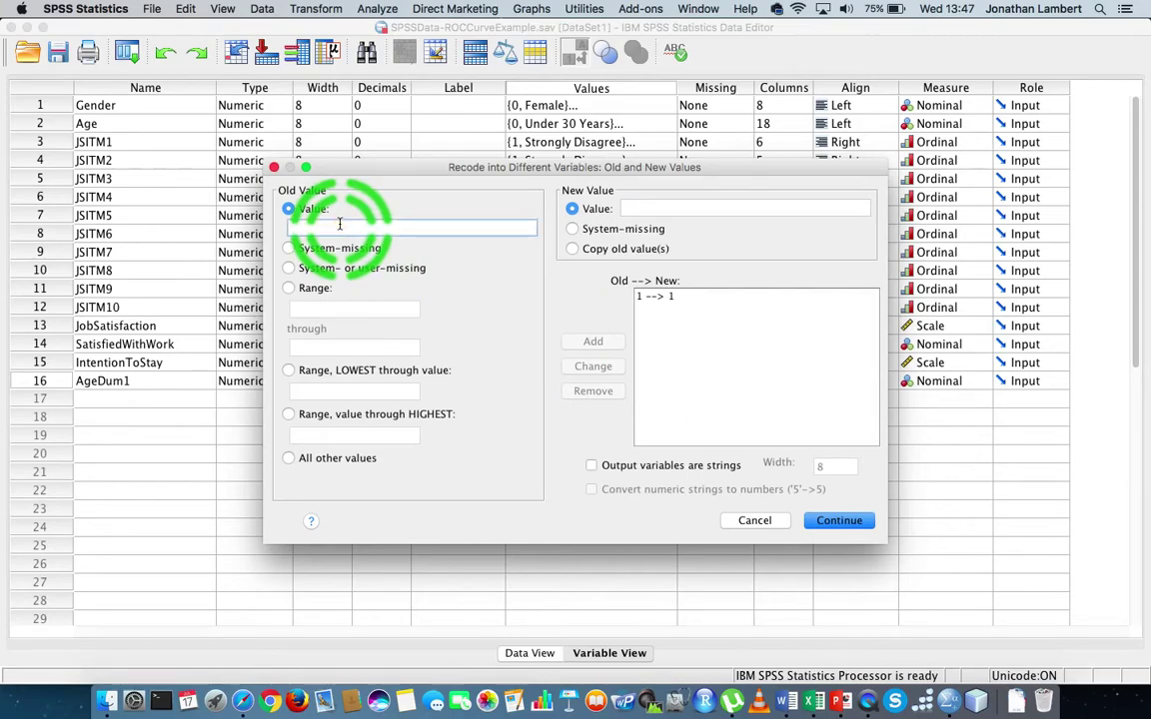
{"action": "type", "text": "0"}
{"action": "left_click", "coordinate": [631, 208]}
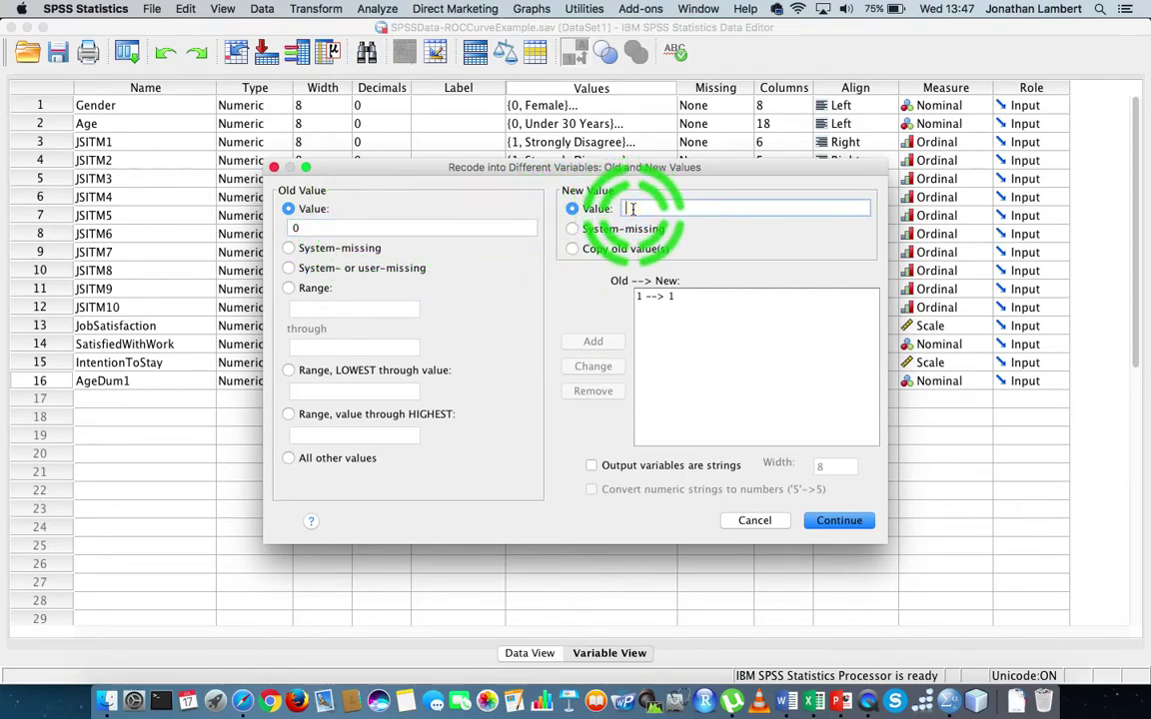
{"action": "type", "text": "0"}
{"action": "left_click", "coordinate": [313, 229]}
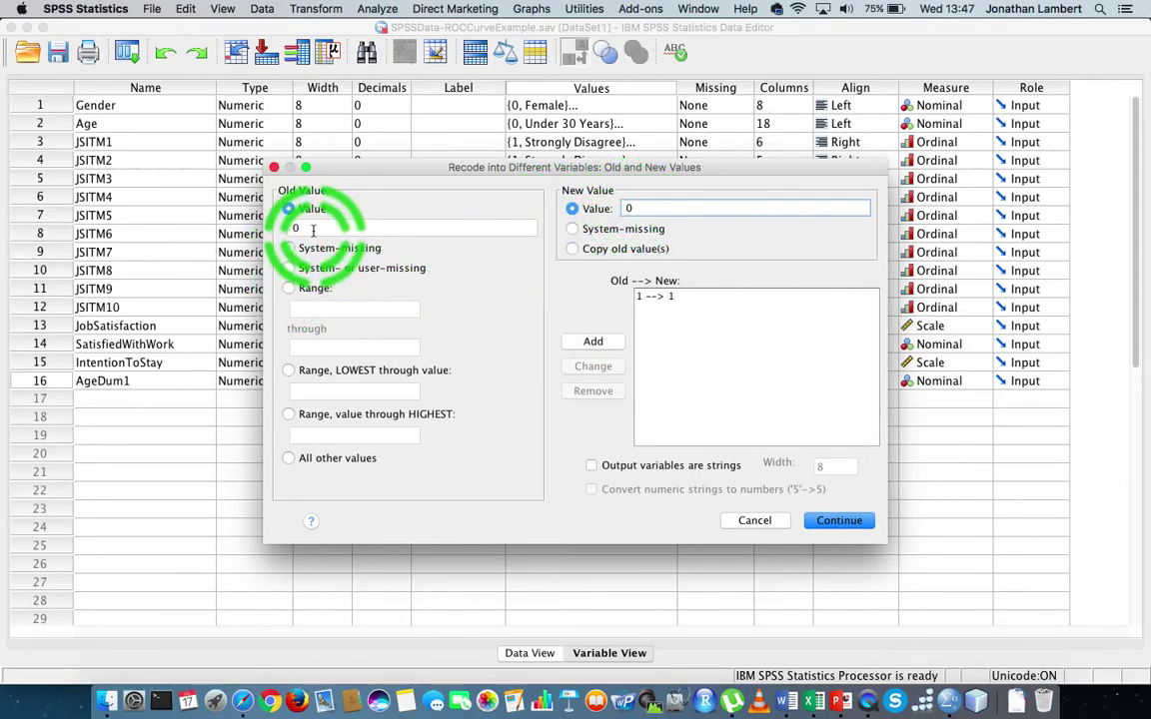
{"action": "left_click", "coordinate": [649, 209]}
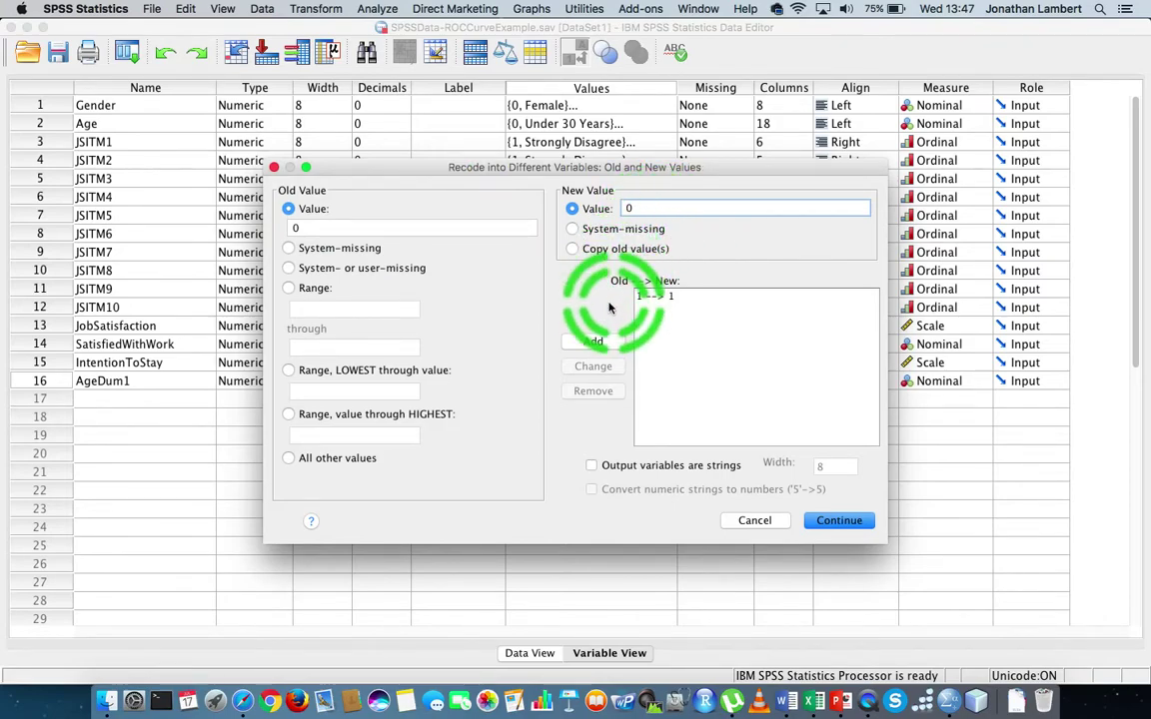
{"action": "left_click", "coordinate": [594, 342]}
Add a recode mapping from old value 2 to new value 0 and confirm the old and new values
{"action": "left_click", "coordinate": [359, 228]}
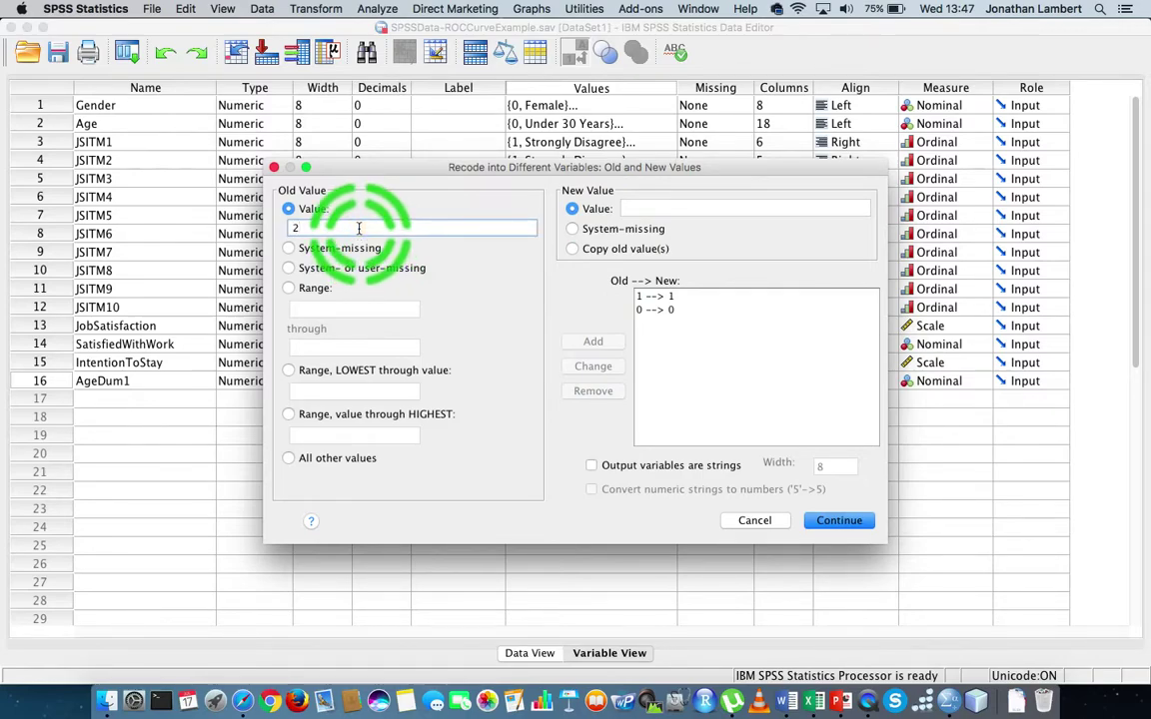
{"action": "left_click", "coordinate": [632, 207]}
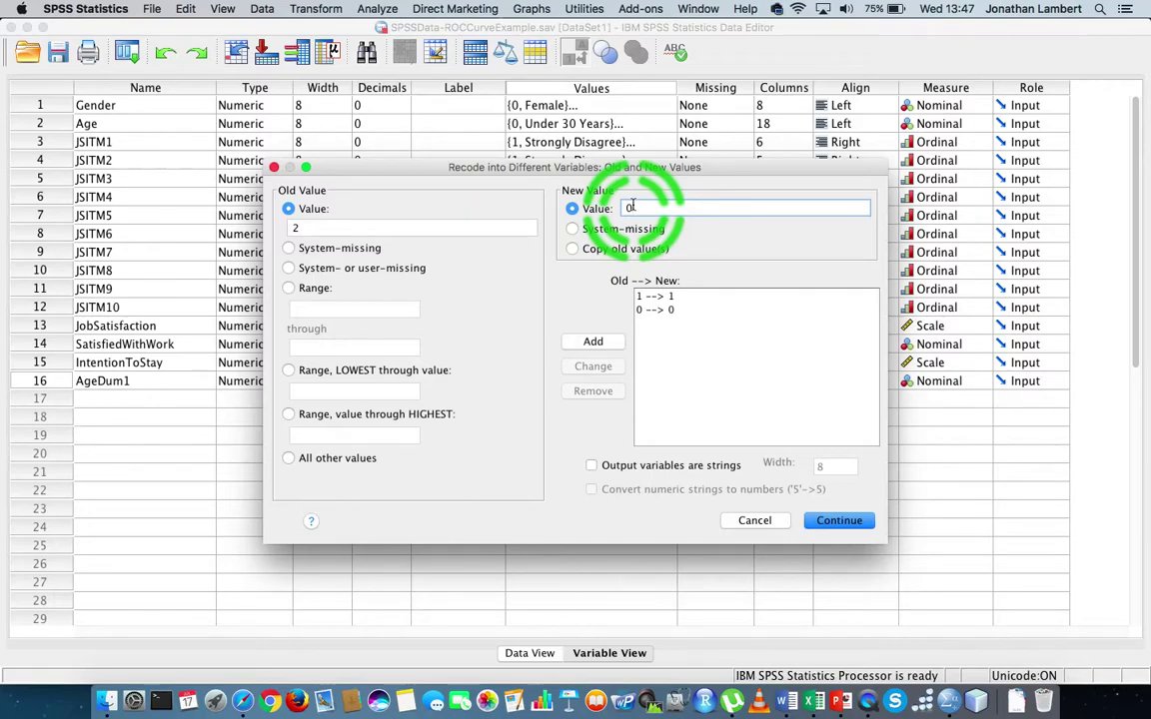
{"action": "left_click", "coordinate": [592, 342]}
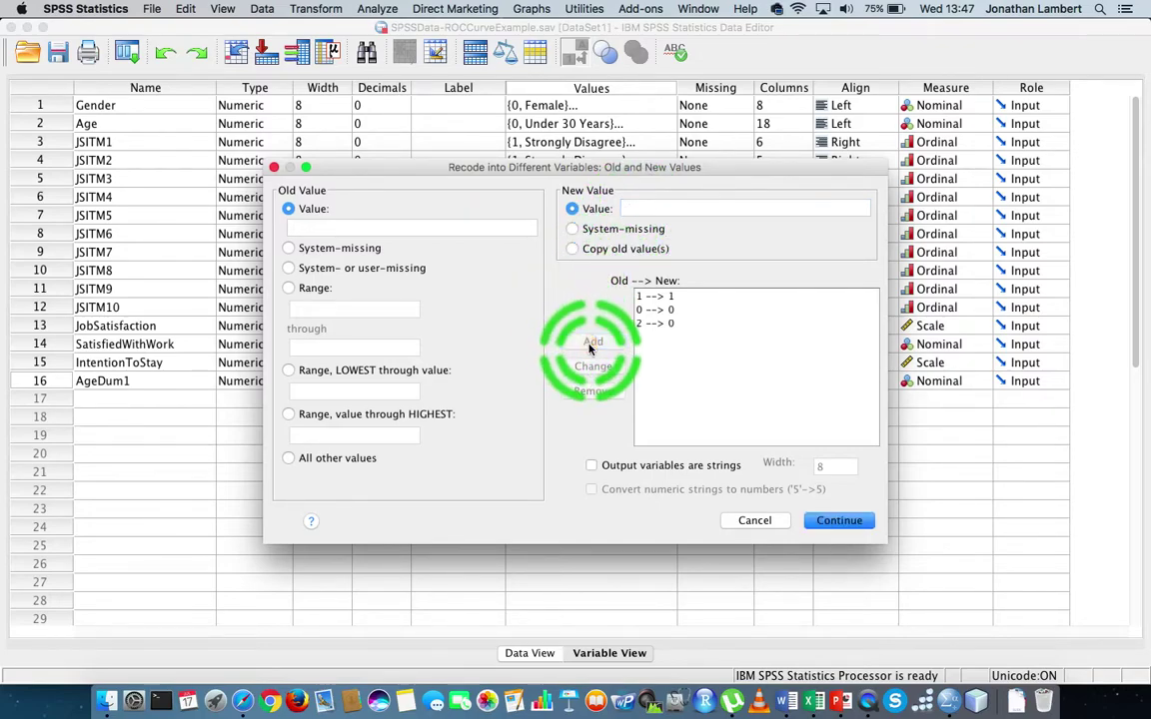
{"action": "left_click", "coordinate": [839, 520]}
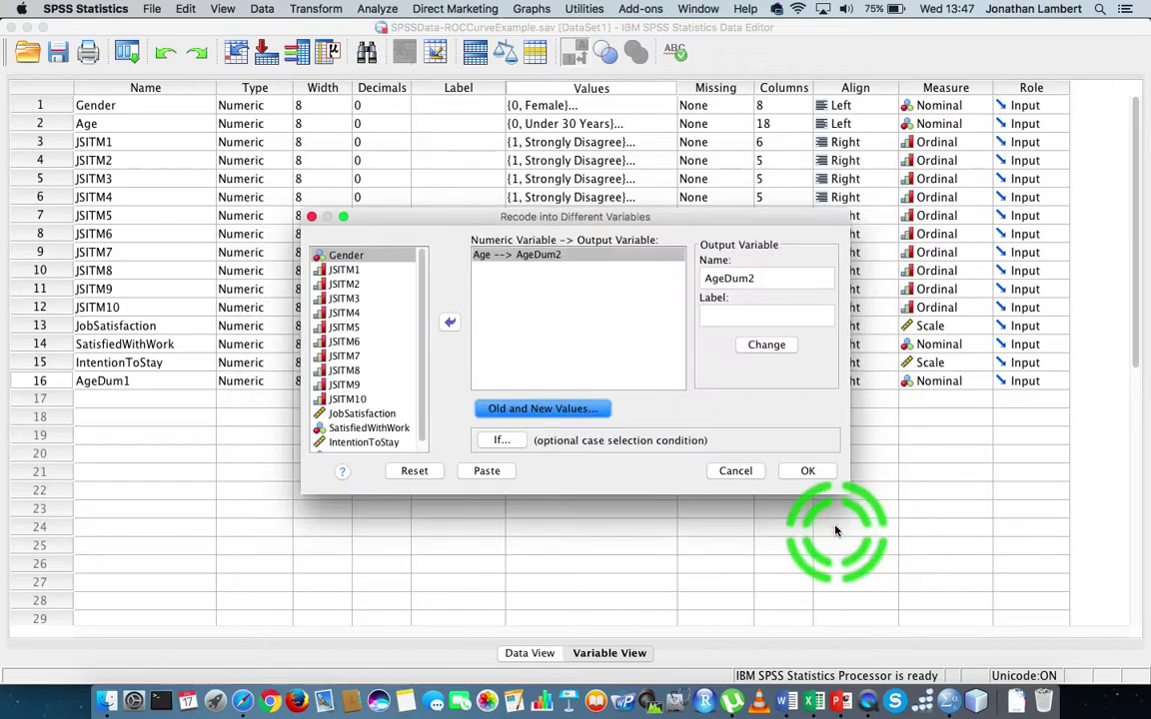
Run the recode of Age into AgeDum2 and return to the SPSSData-ROCCurveExample.sav data editor window
{"action": "left_click", "coordinate": [808, 463]}
{"action": "left_click", "coordinate": [813, 471]}
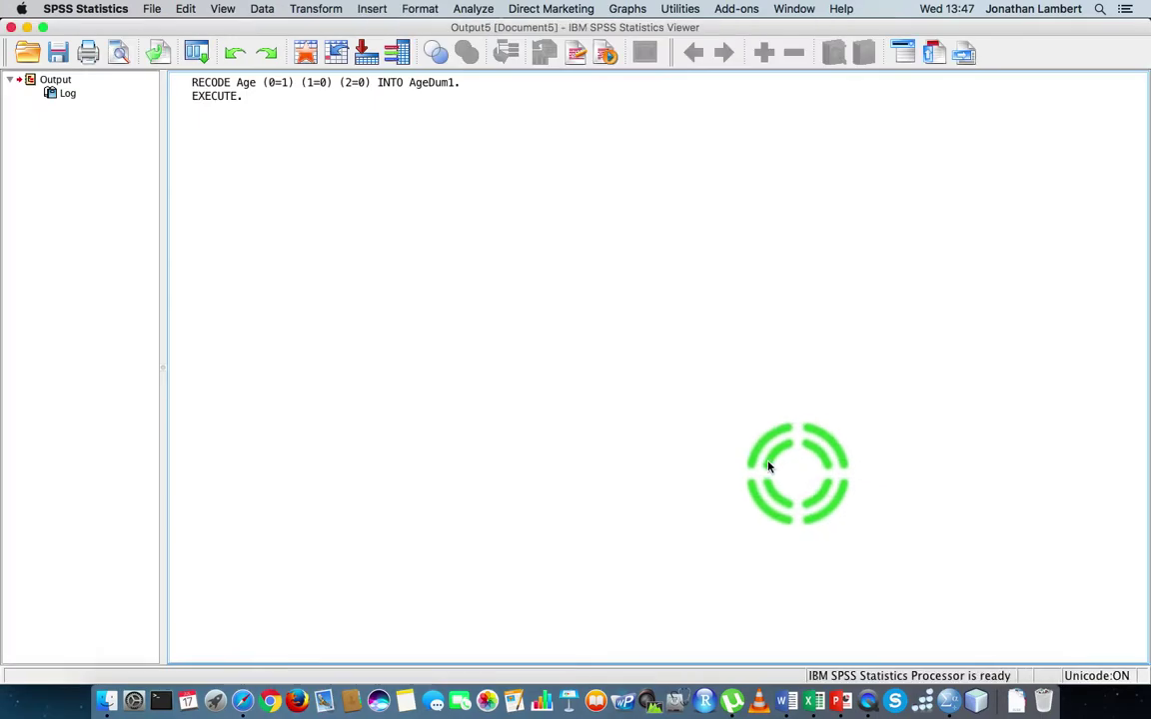
{"action": "left_click", "coordinate": [952, 704]}
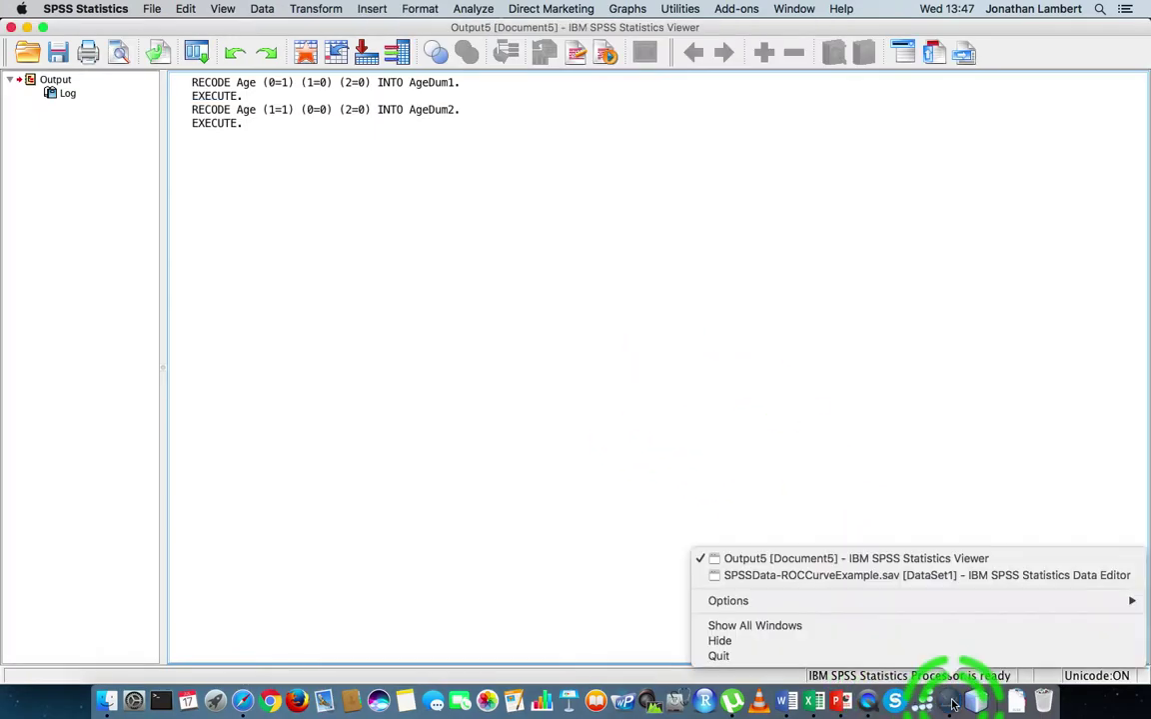
{"action": "left_click", "coordinate": [842, 572]}
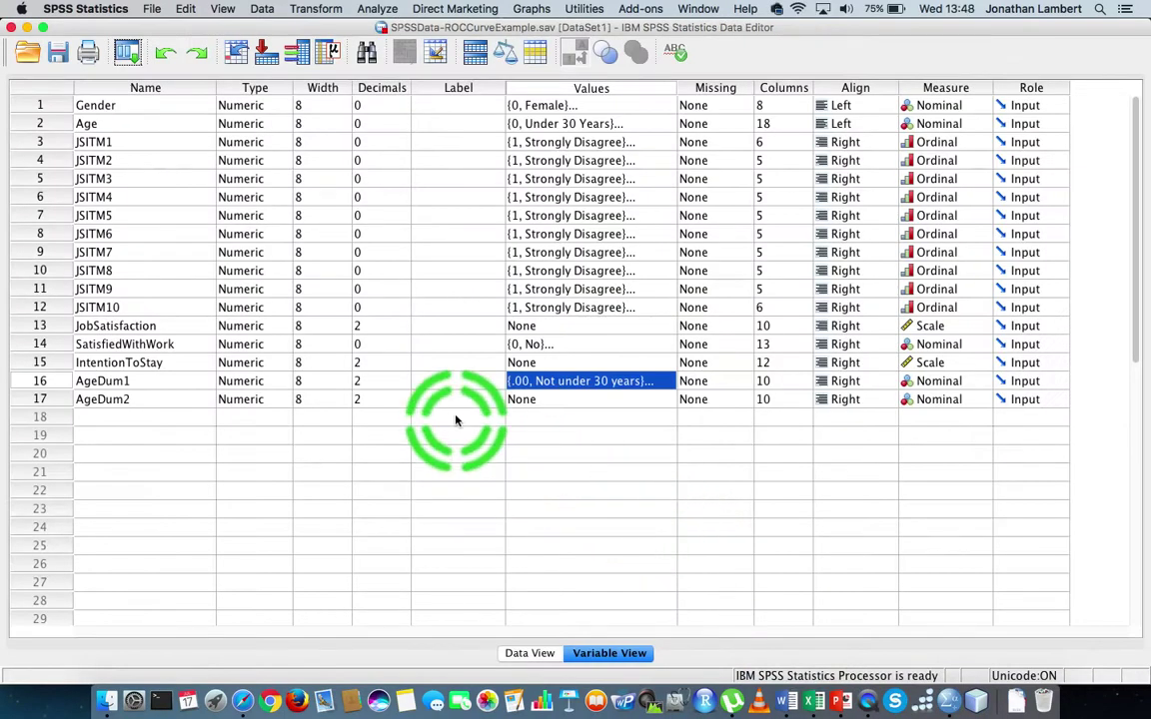
Open the value labels of AgeDum2 and add the label "Not between 30 and 50 years" for value 0
{"action": "left_click", "coordinate": [660, 398]}
{"action": "left_click", "coordinate": [668, 398]}
{"action": "left_click", "coordinate": [463, 287]}
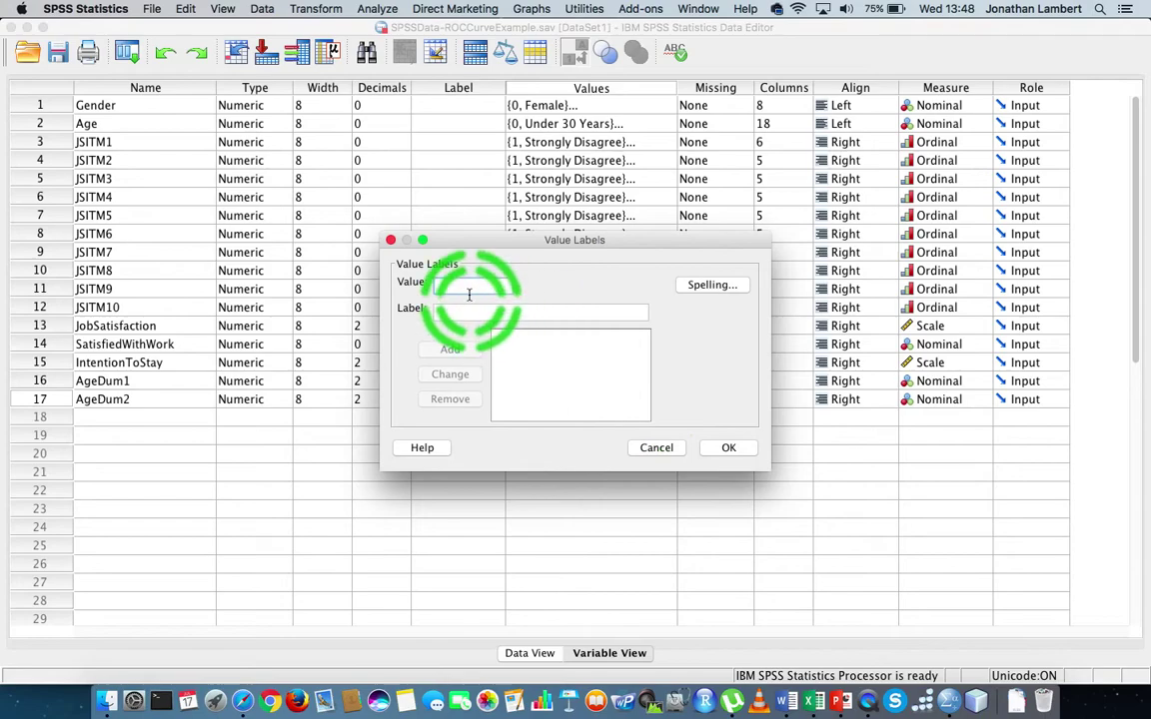
{"action": "type", "text": "0"}
{"action": "key", "text": "Tab"}
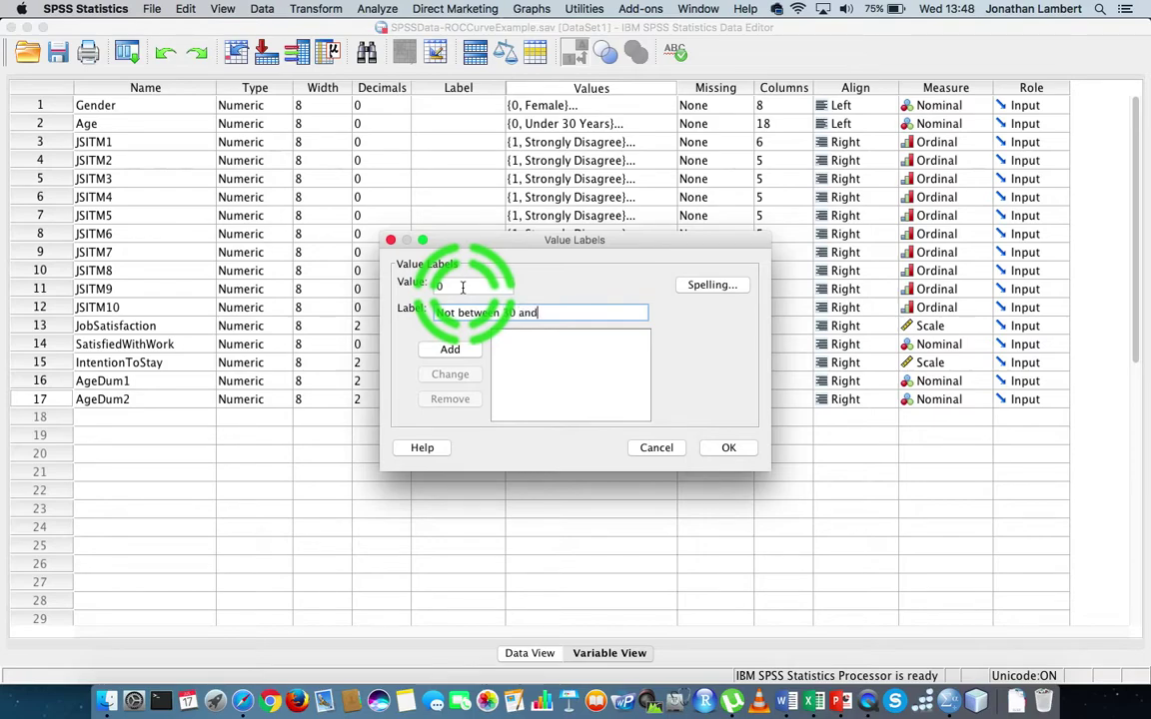
{"action": "type", "text": "s"}
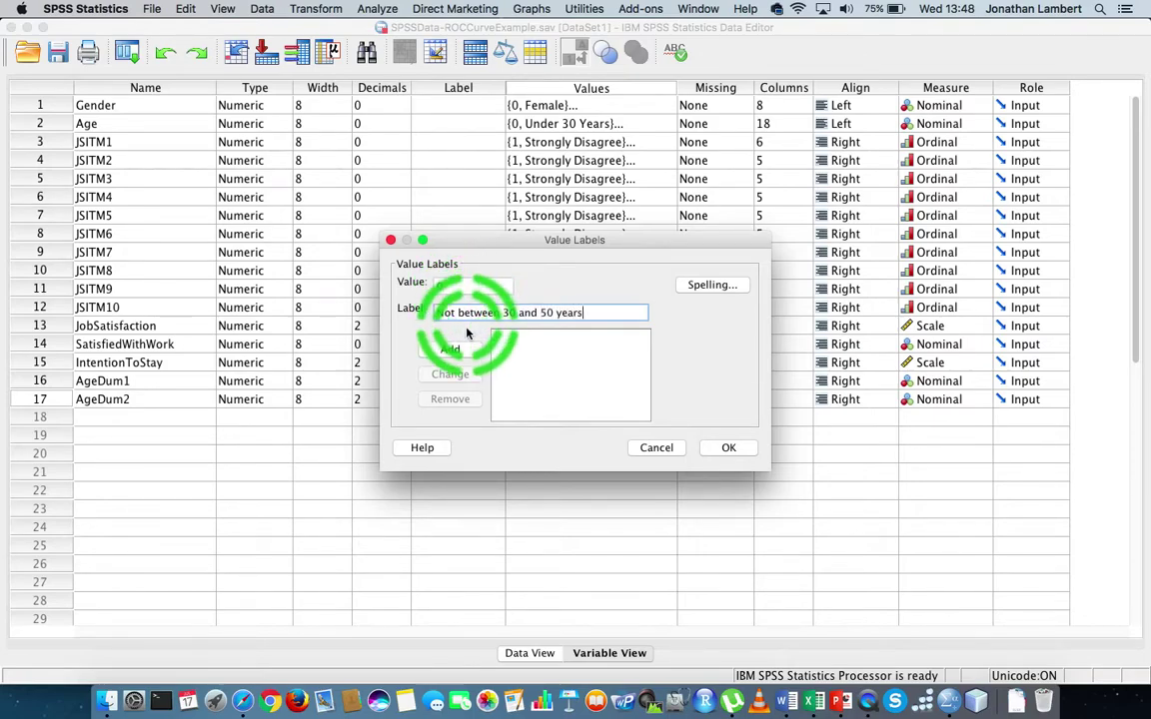
{"action": "left_click", "coordinate": [449, 350]}
Add the label "Between 30 and 50 years" for value 1 of AgeDum2 and confirm the value labels
{"action": "type", "text": "1"}
{"action": "left_click", "coordinate": [462, 310]}
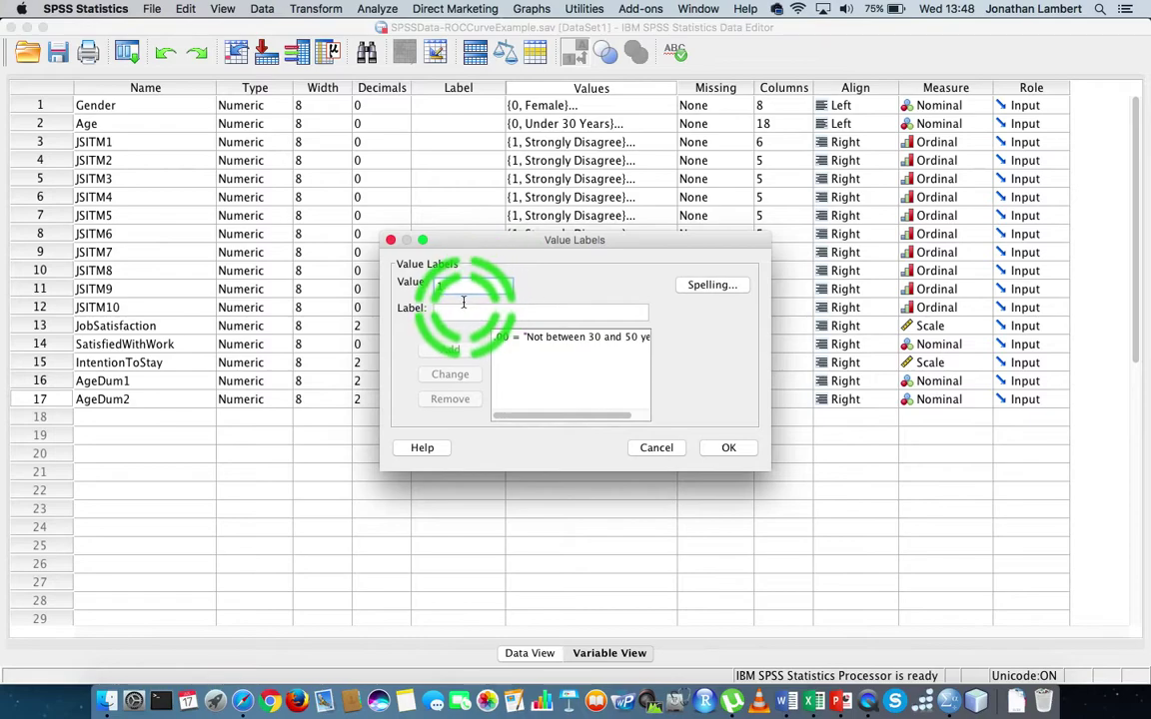
{"action": "type", "text": "Between 30 an"}
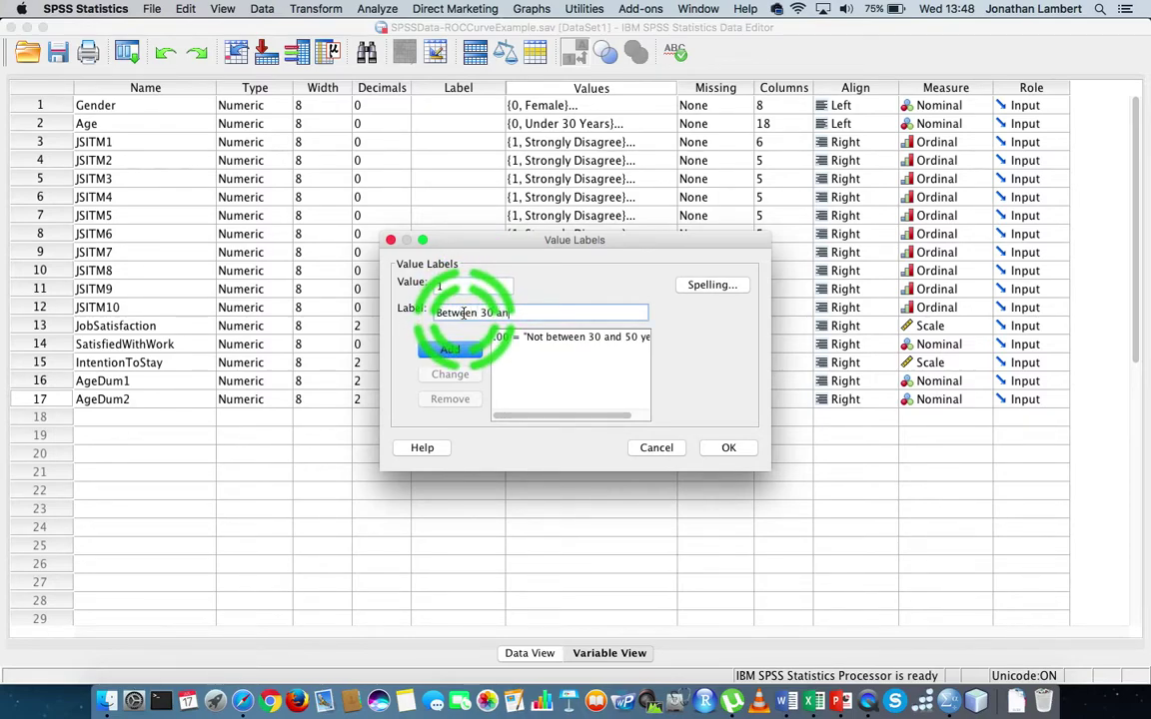
{"action": "type", "text": "d 50 years"}
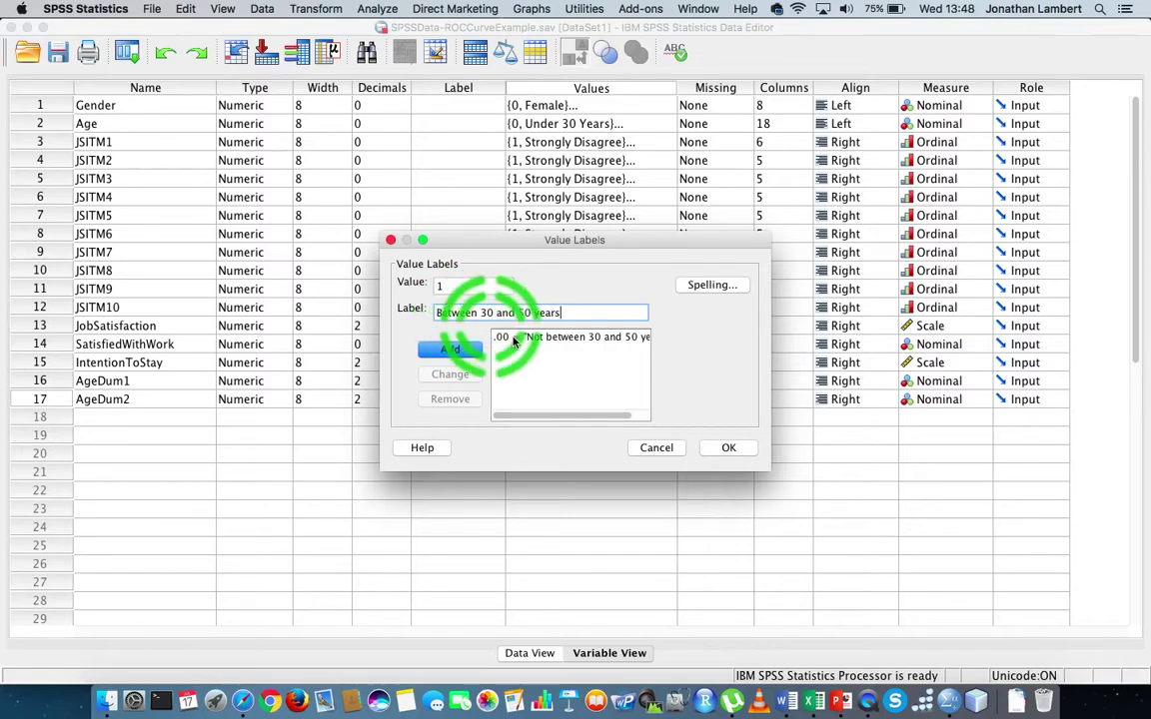
{"action": "left_click", "coordinate": [449, 350]}
{"action": "left_click", "coordinate": [742, 457]}
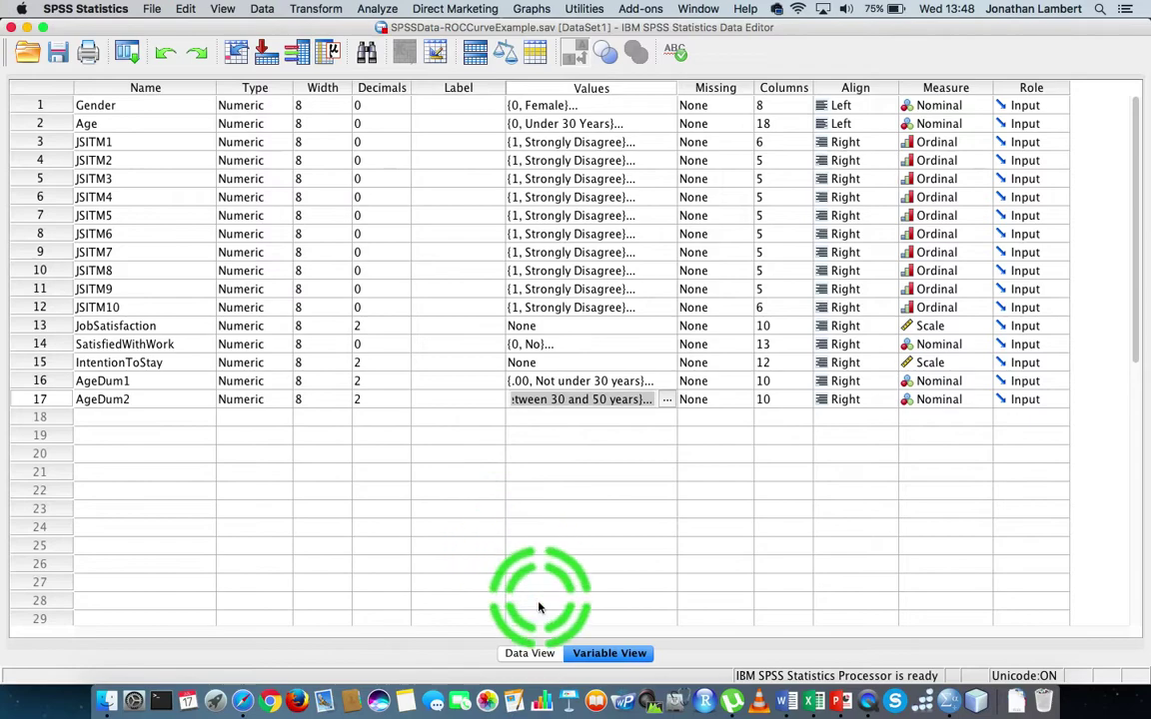
Show the data cases and widen the AgeDum1 column so its full value labels fit
{"action": "left_click", "coordinate": [530, 653]}
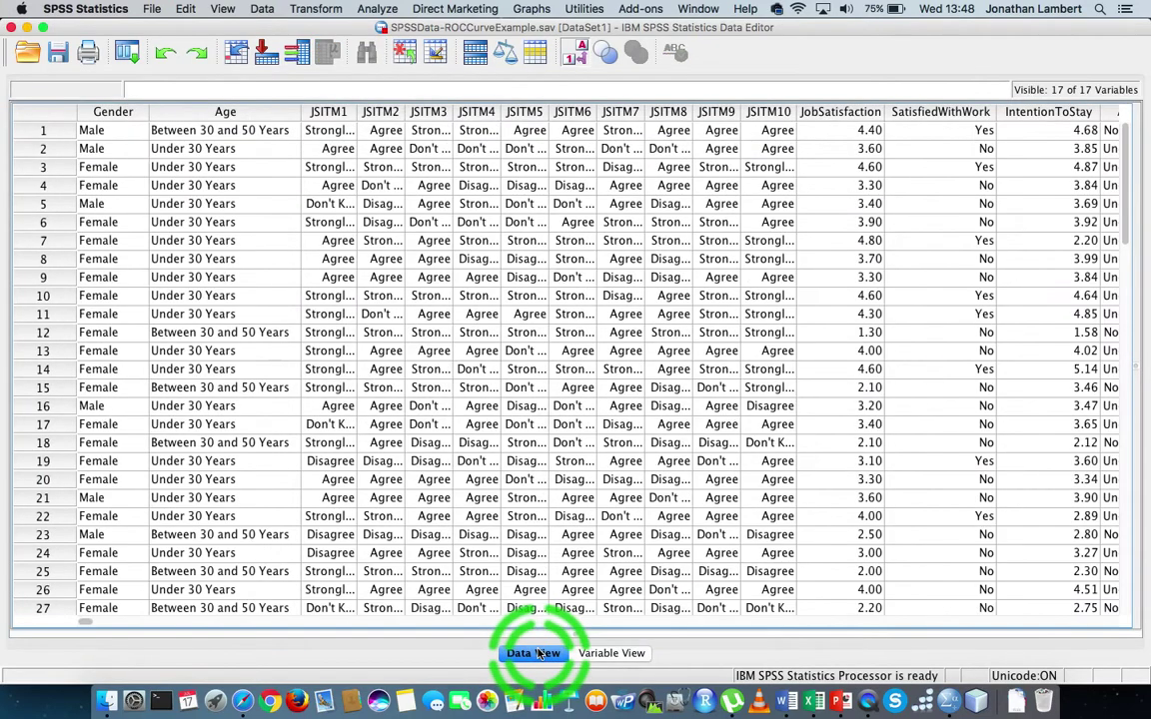
{"action": "scroll", "coordinate": [645, 405], "scroll_direction": "right", "scroll_amount": 7}
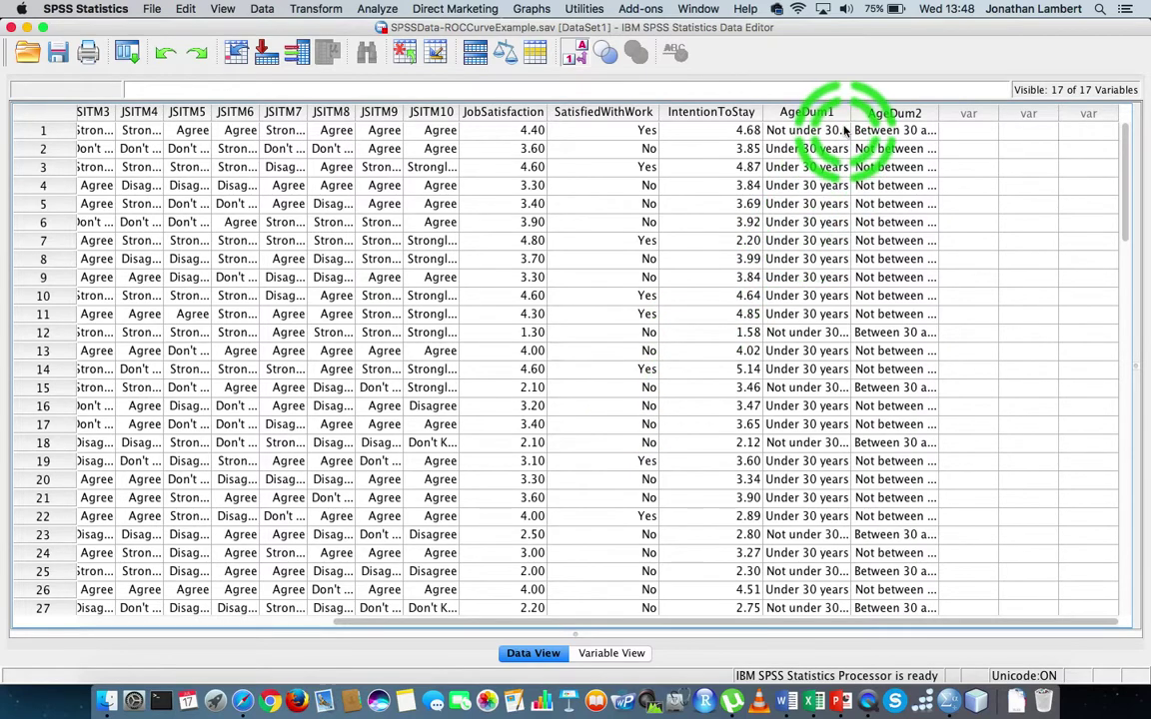
{"action": "left_click_drag", "start_coordinate": [851, 117], "coordinate": [883, 113]}
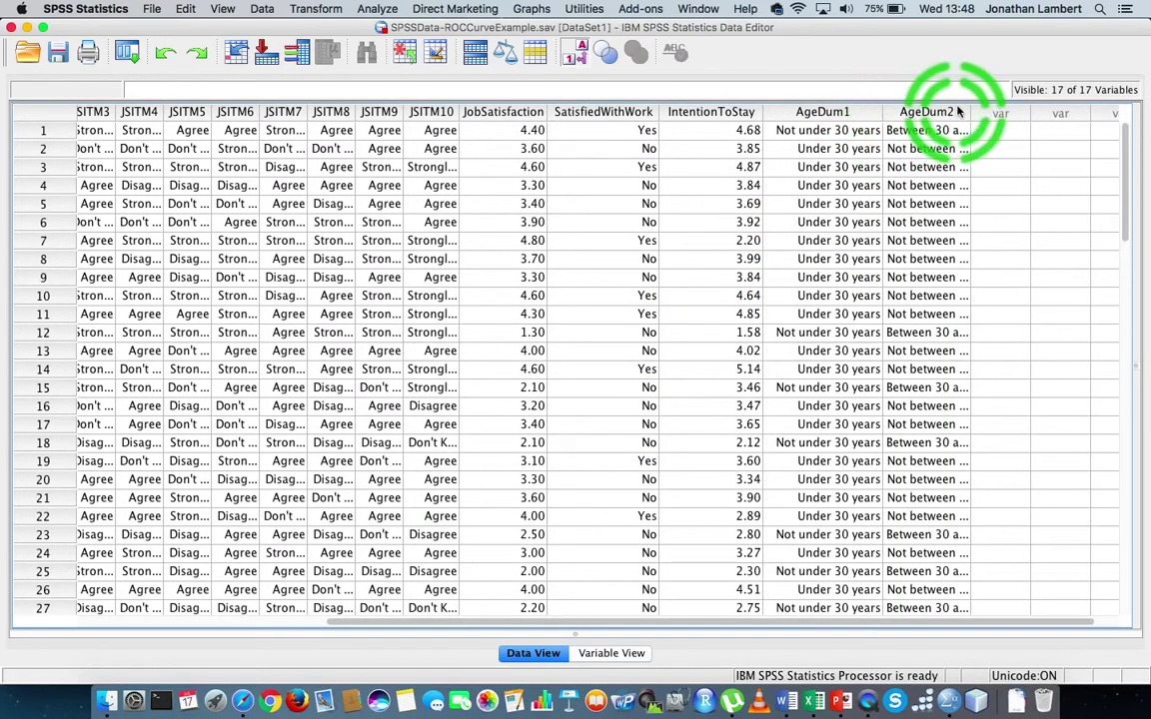
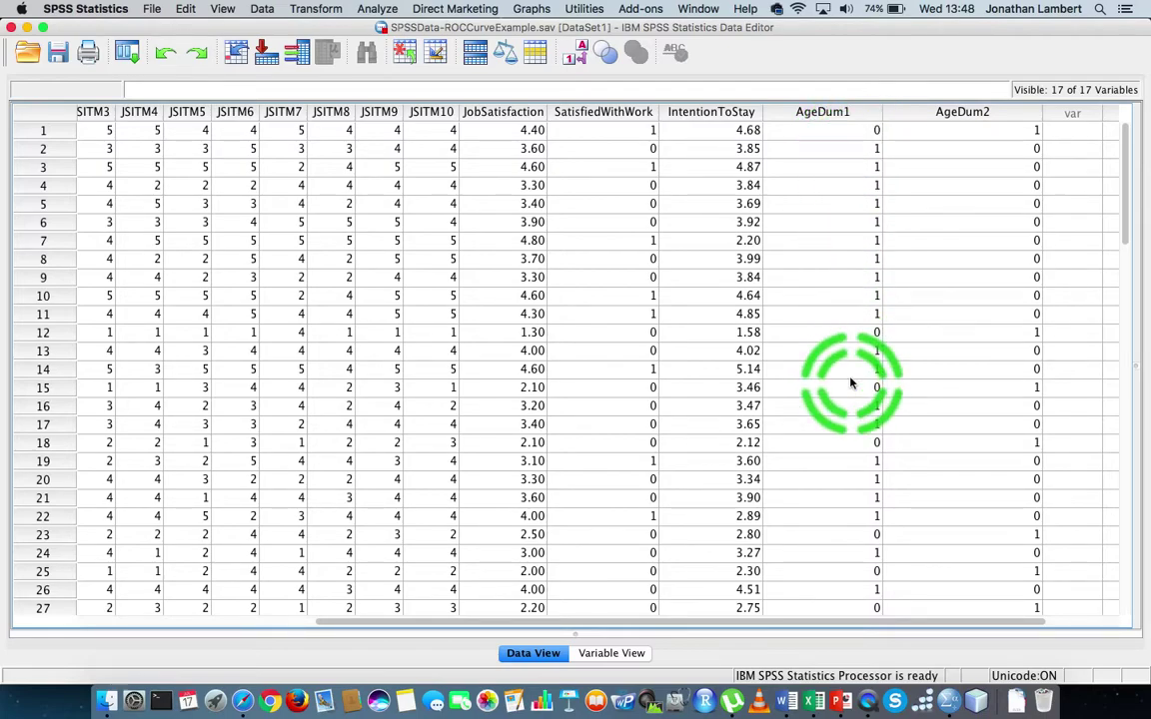
Examine the AgeDum2 codes across the cases and compare case 31's AgeDum1 and AgeDum2 codes with its Age value
{"action": "left_click", "coordinate": [966, 114]}
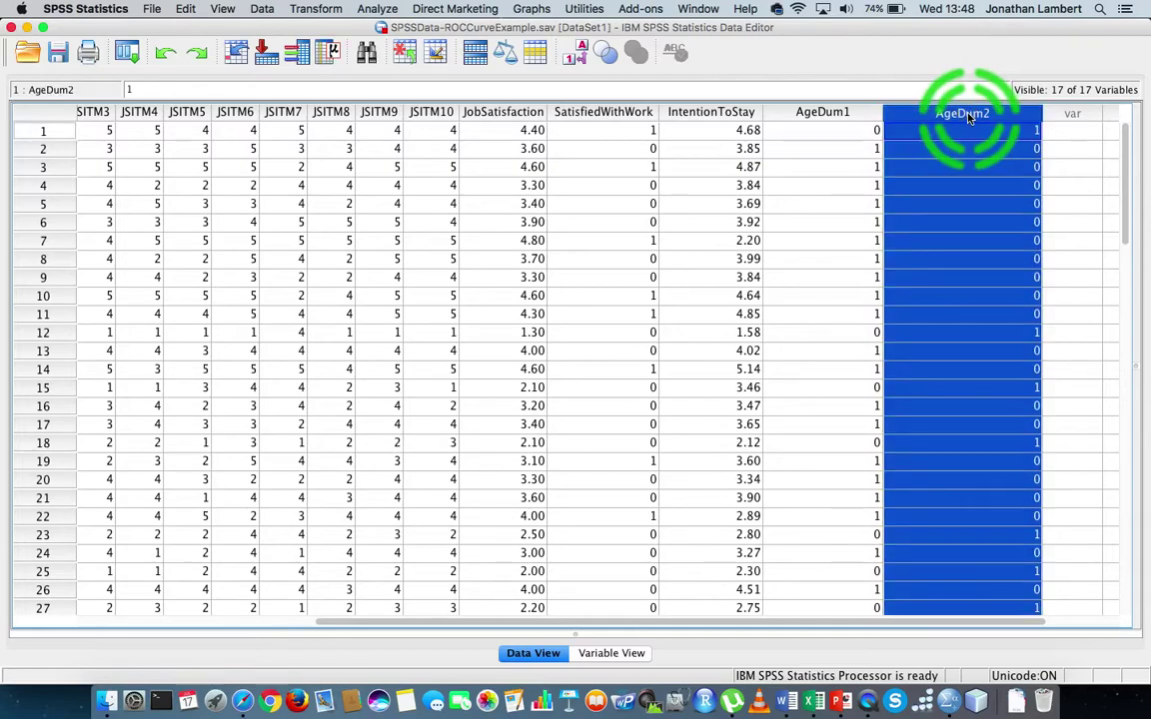
{"action": "left_click", "coordinate": [974, 148]}
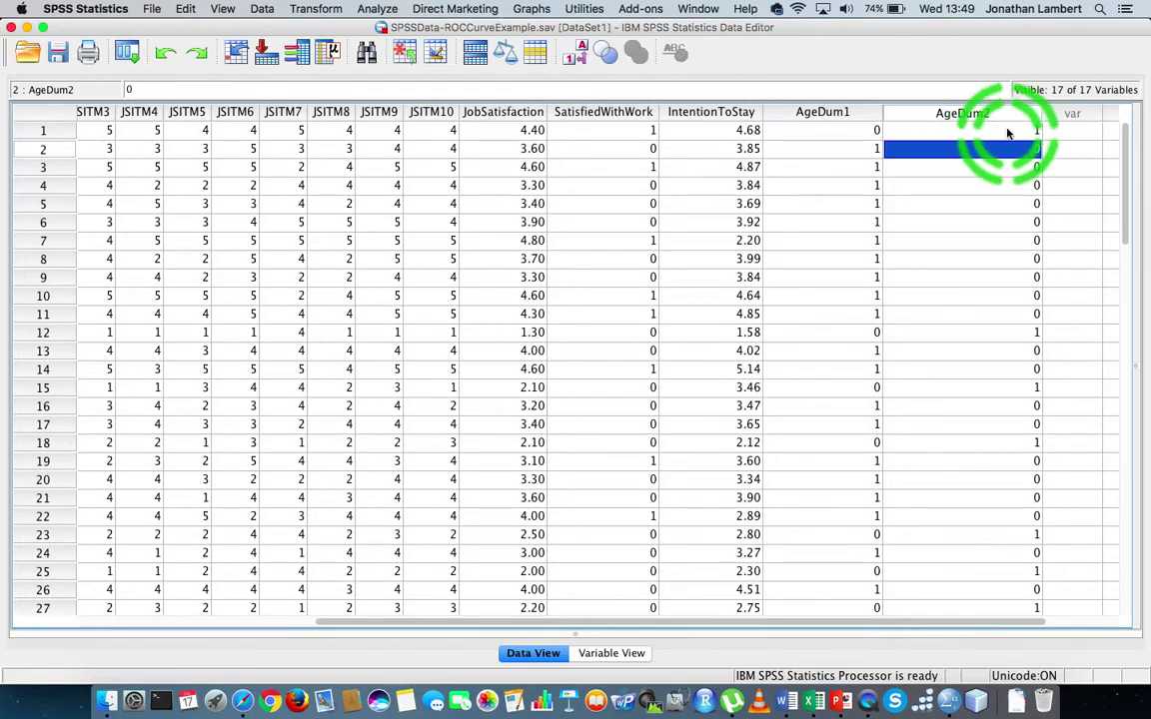
{"action": "left_click", "coordinate": [1006, 133]}
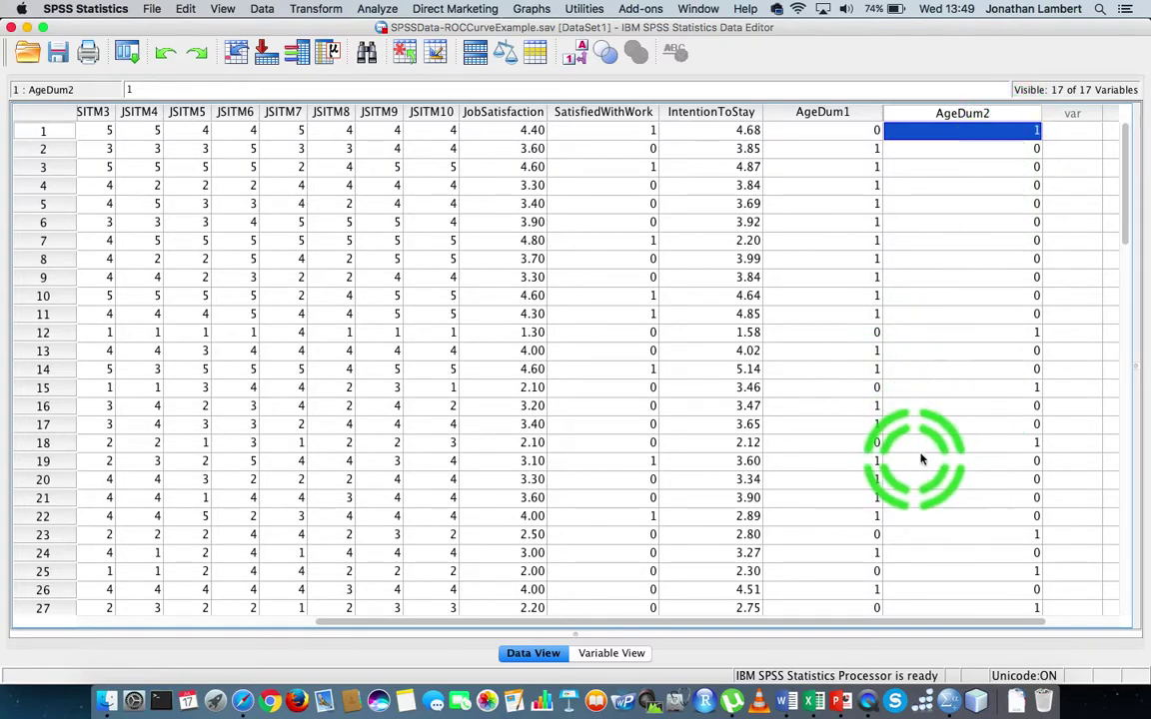
{"action": "scroll", "coordinate": [917, 465], "scroll_direction": "down", "scroll_amount": 5}
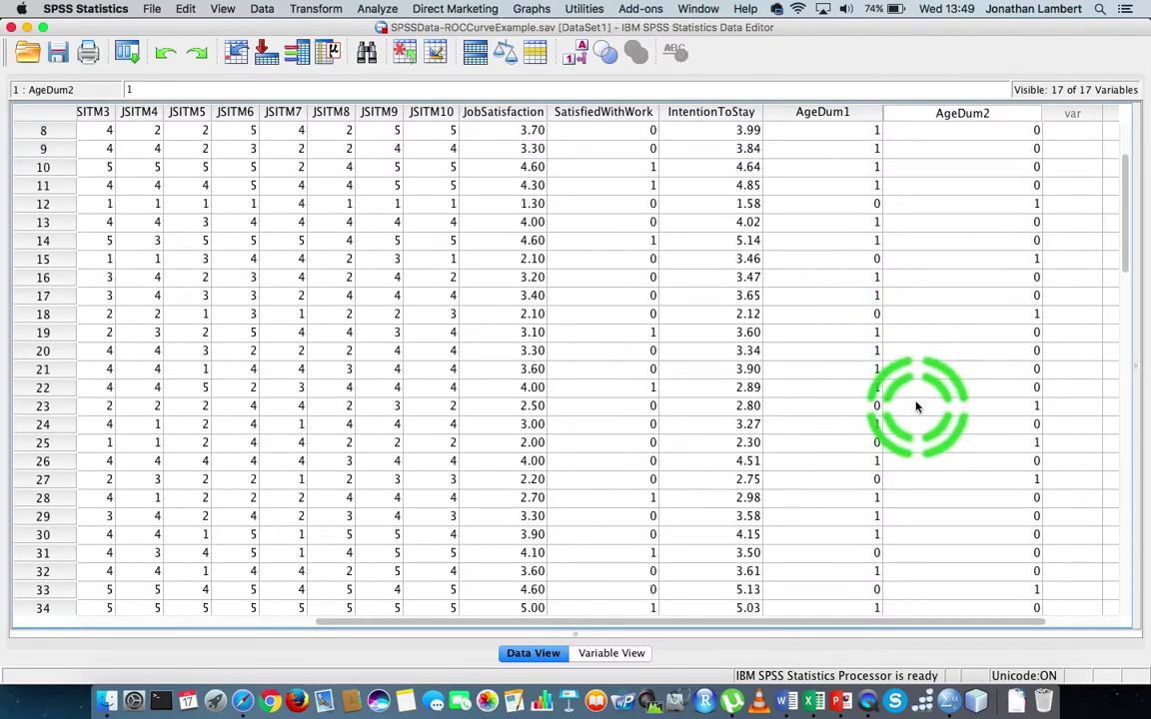
{"action": "scroll", "coordinate": [912, 419], "scroll_direction": "down", "scroll_amount": 2}
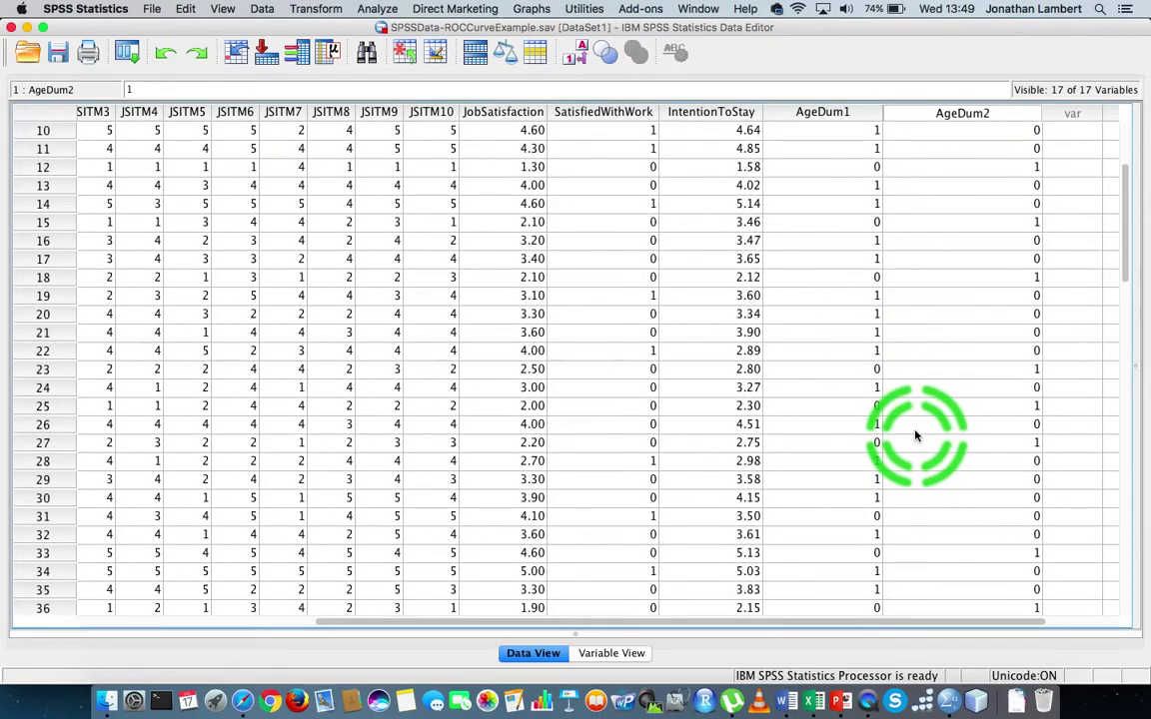
{"action": "left_click", "coordinate": [859, 515]}
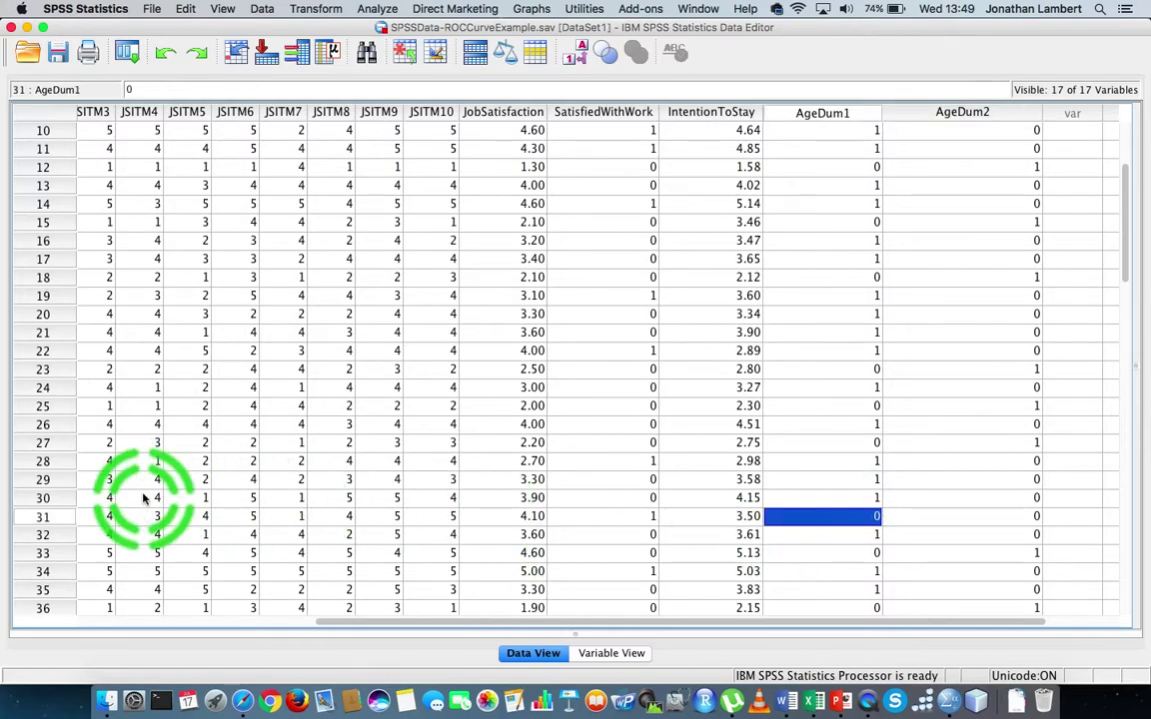
{"action": "left_click", "coordinate": [50, 516]}
{"action": "scroll", "coordinate": [861, 519], "scroll_direction": "right", "scroll_amount": 5}
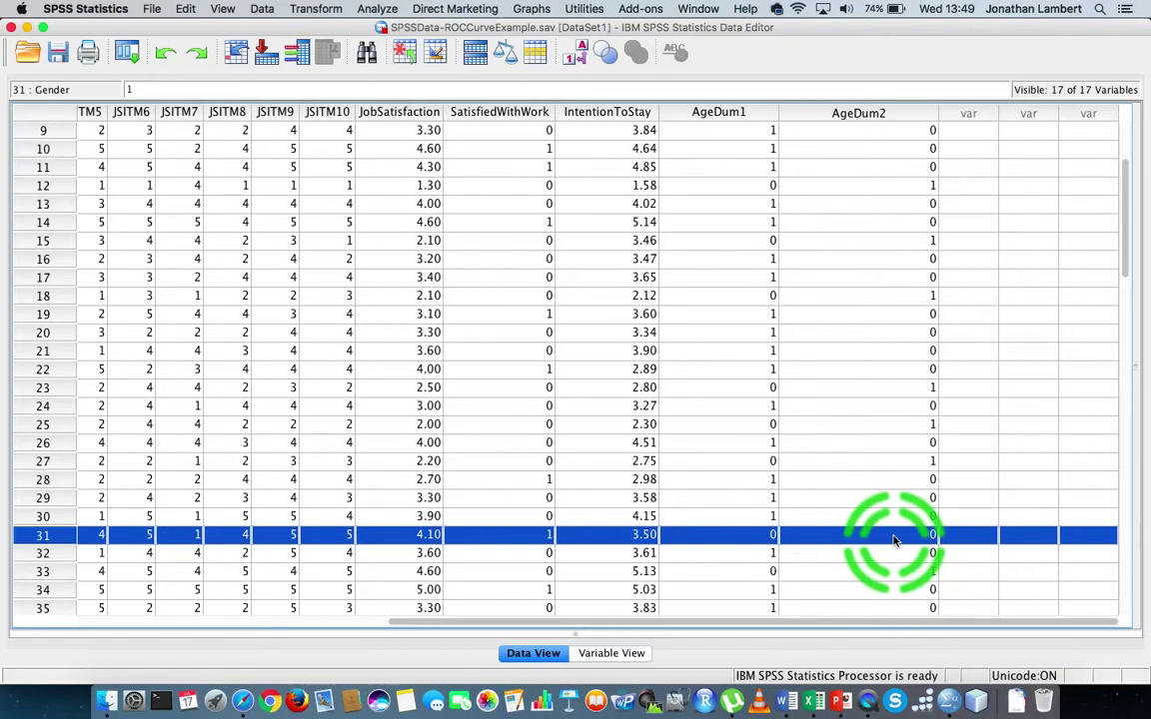
{"action": "scroll", "coordinate": [470, 472], "scroll_direction": "left", "scroll_amount": 10}
{"action": "scroll", "coordinate": [470, 471], "scroll_direction": "down", "scroll_amount": 1}
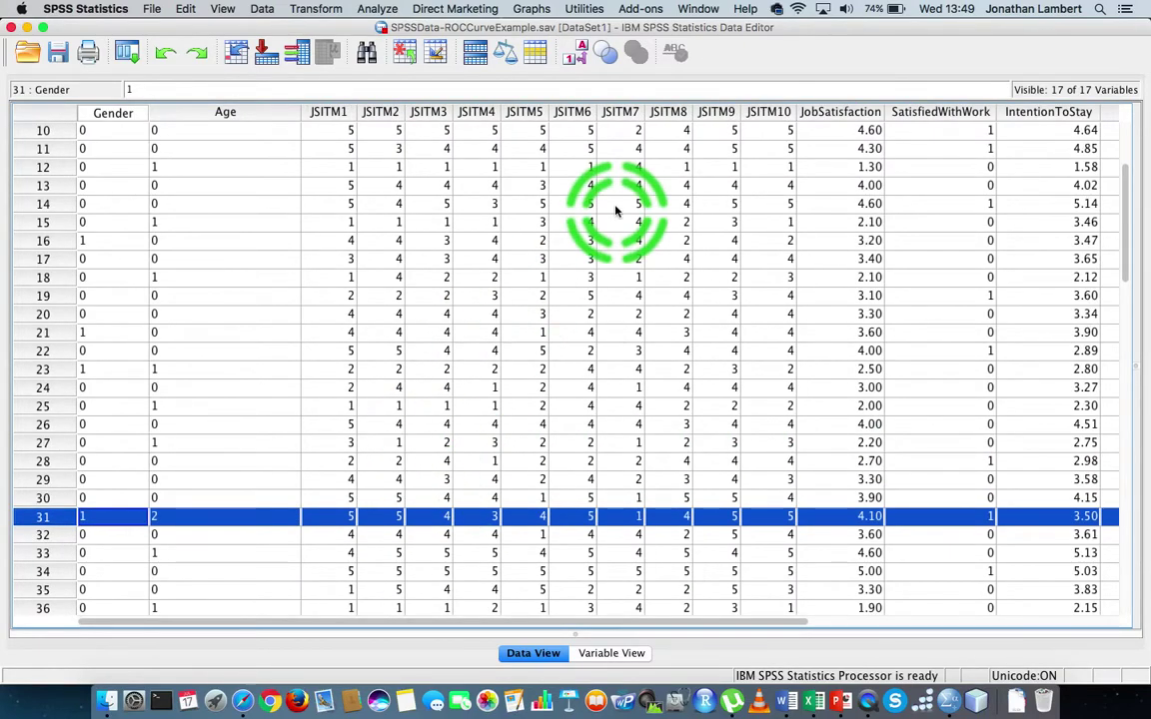
Display value labels instead of numeric codes in the data and select the Age column
{"action": "left_click", "coordinate": [568, 58]}
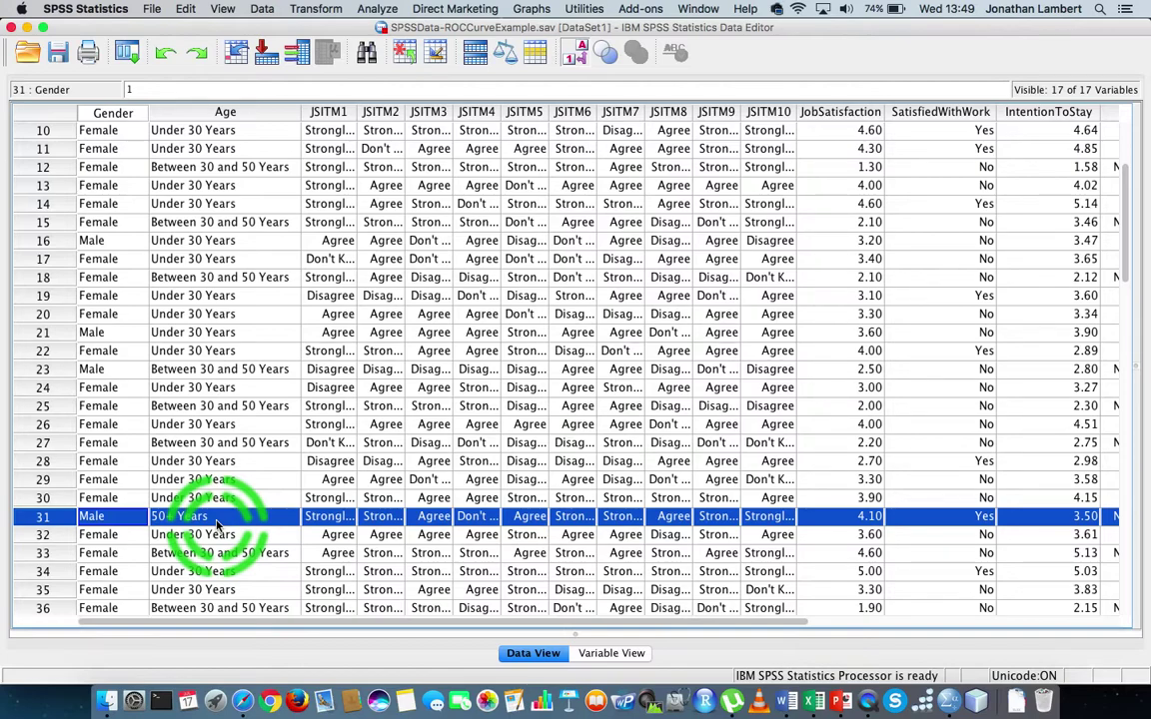
{"action": "left_click", "coordinate": [216, 115]}
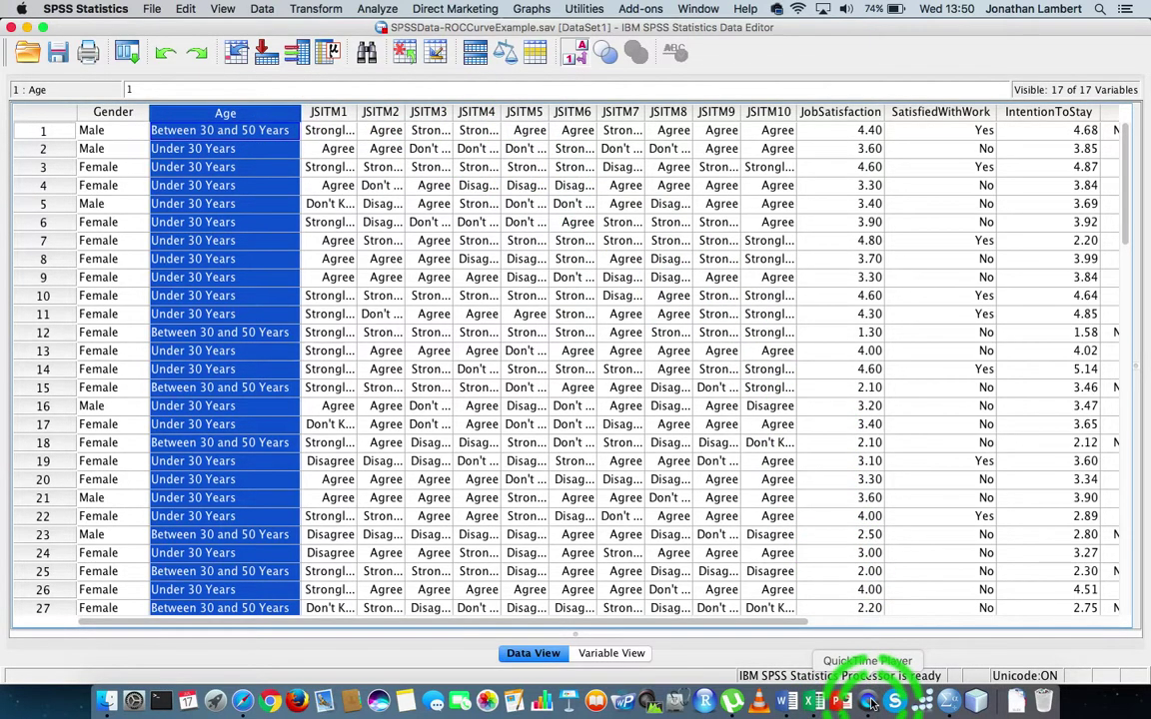
{"action": "left_click_drag", "start_coordinate": [870, 704], "coordinate": [782, 528]}
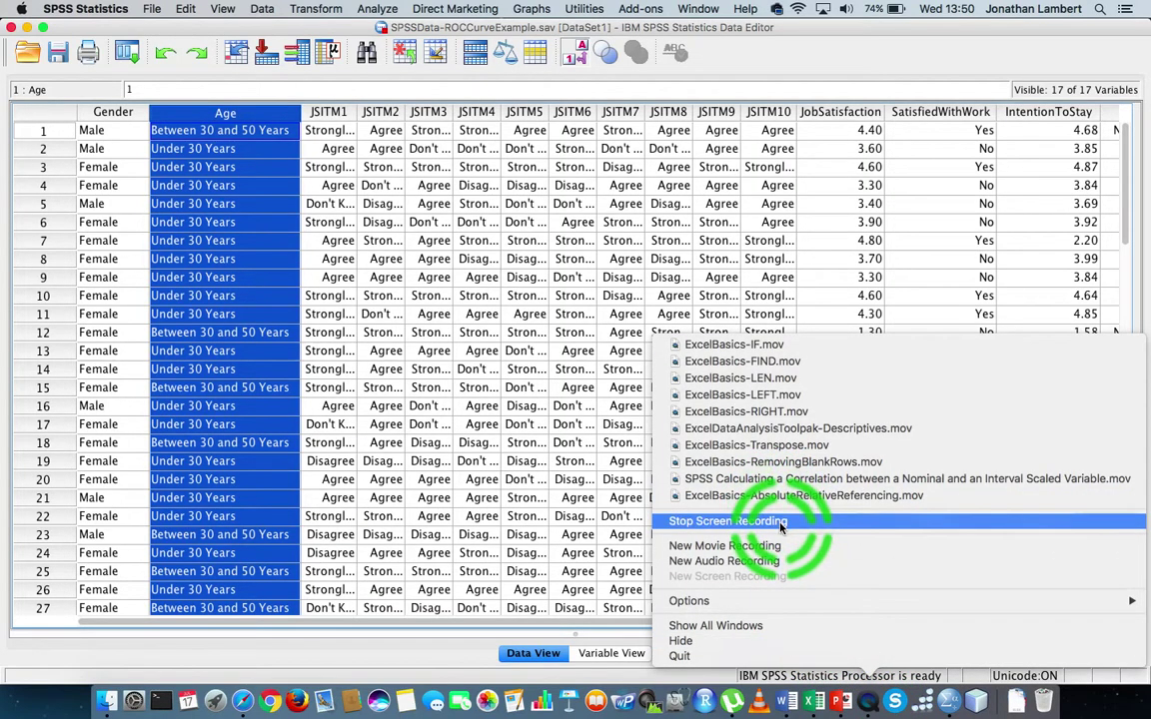